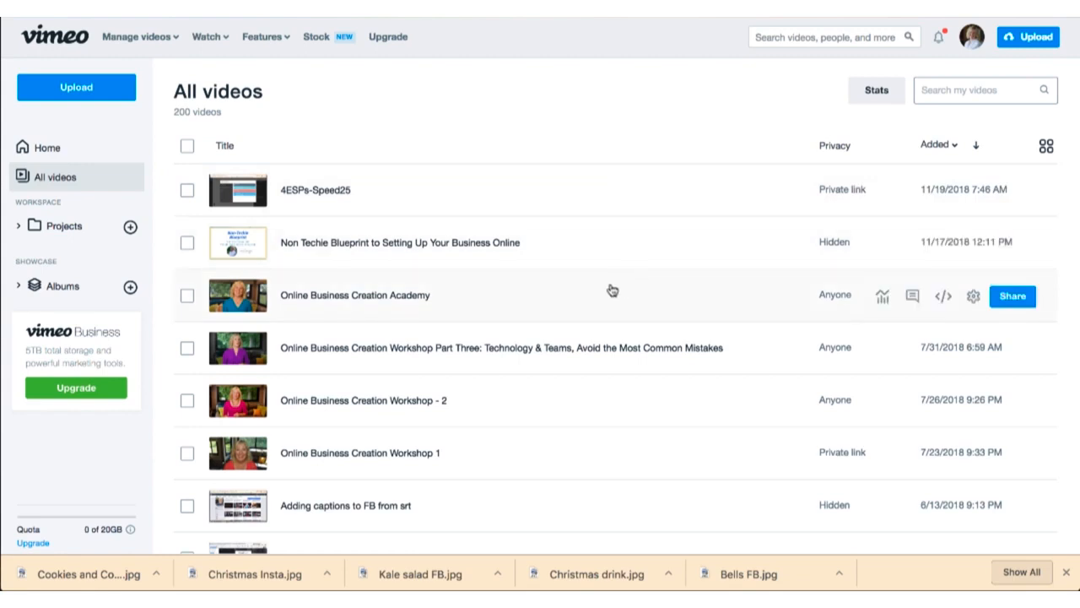
Step: Open the settings of the Online Business Creation Academy video and go to its privacy options
click(372, 301)
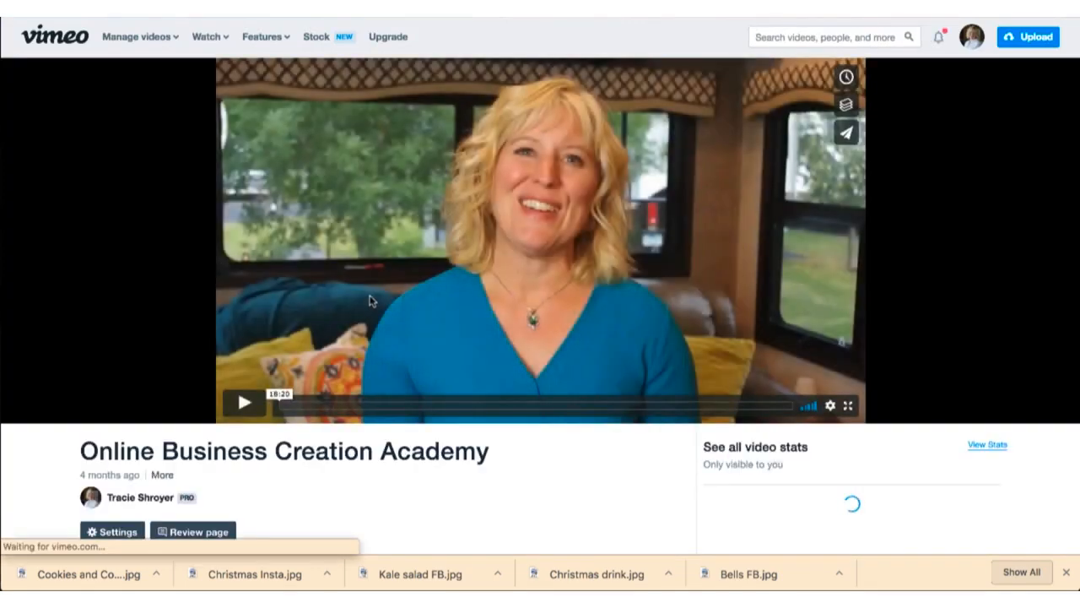
scroll(51, 364, down, 3)
scroll(50, 363, down, 1)
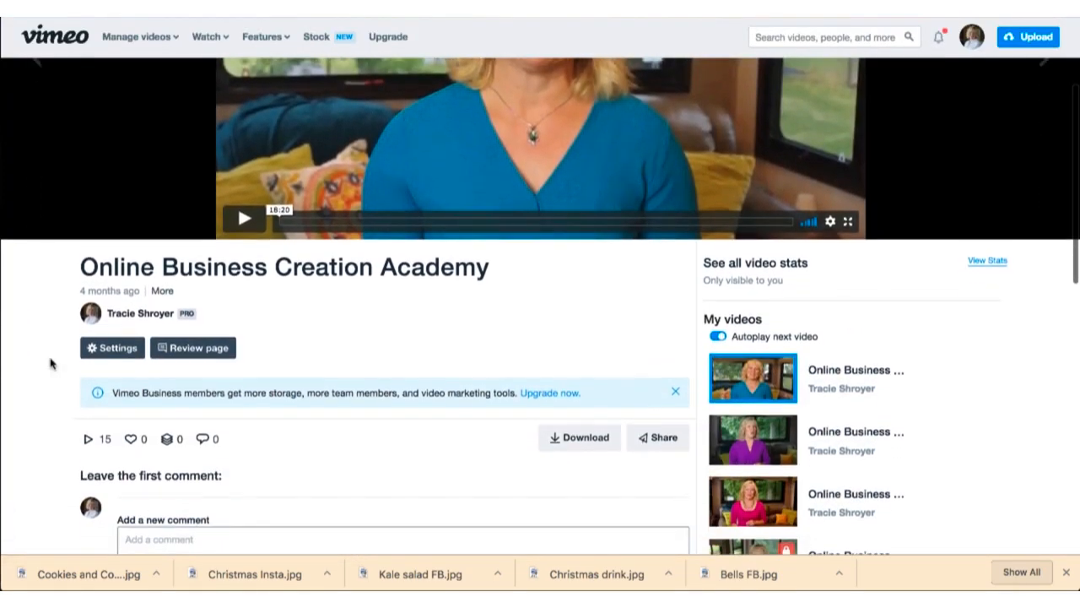
click(118, 349)
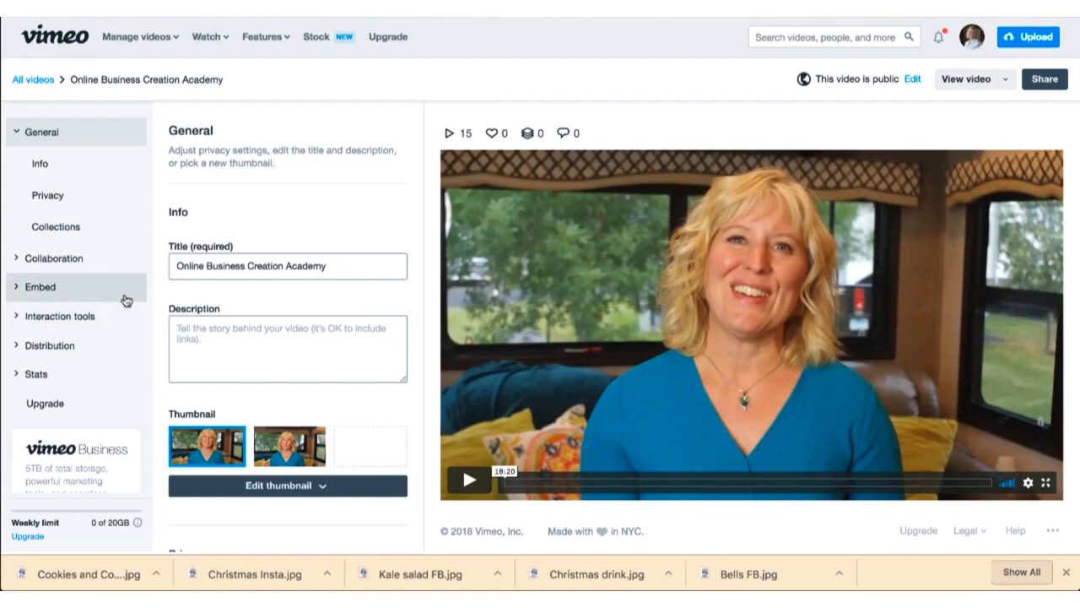
scroll(192, 298, down, 3)
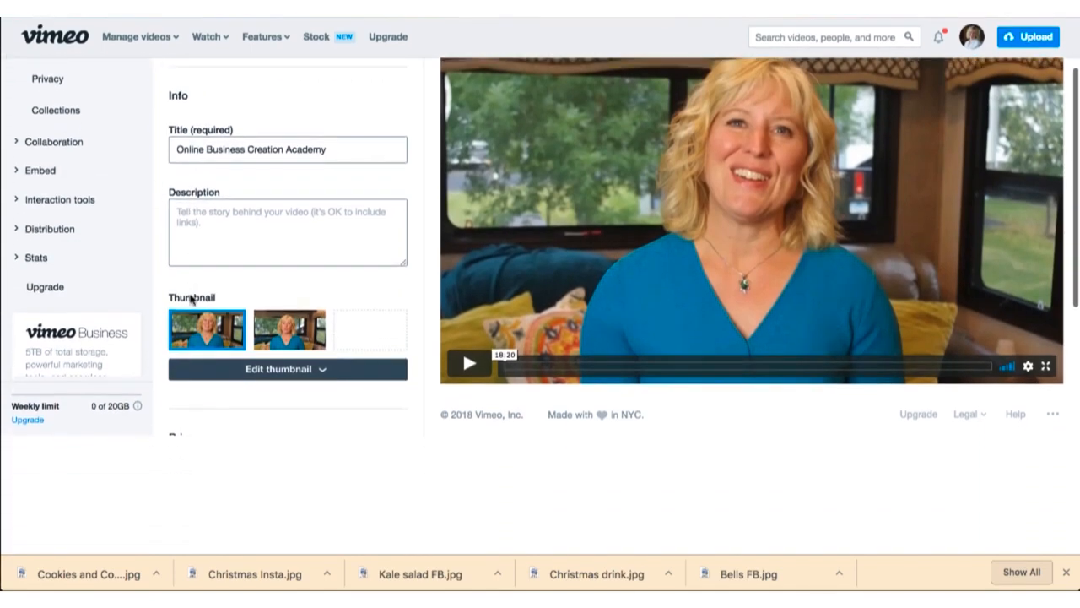
scroll(191, 296, up, 2)
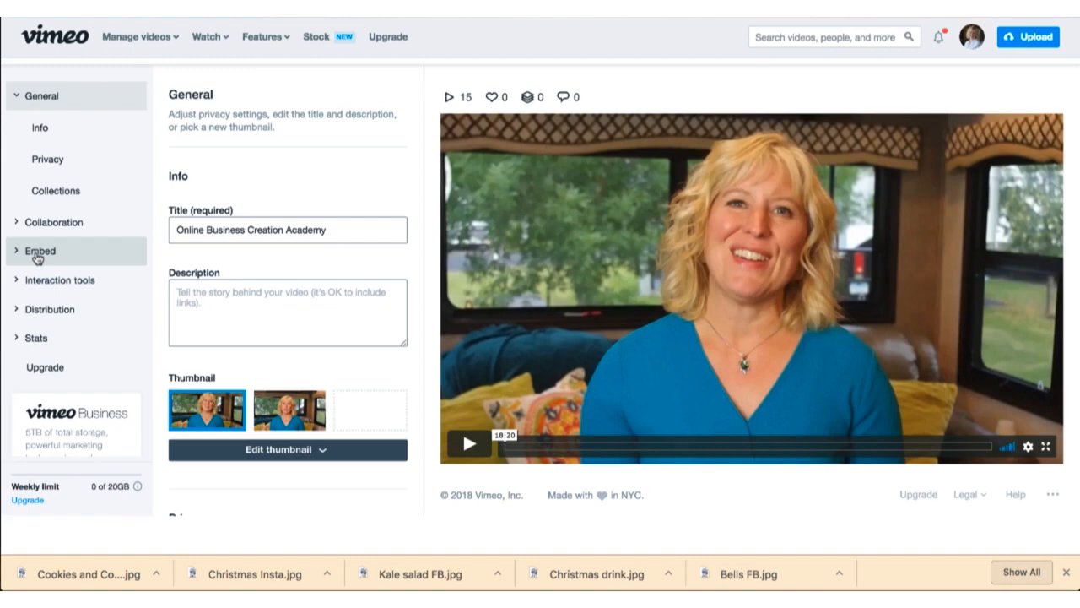
click(68, 160)
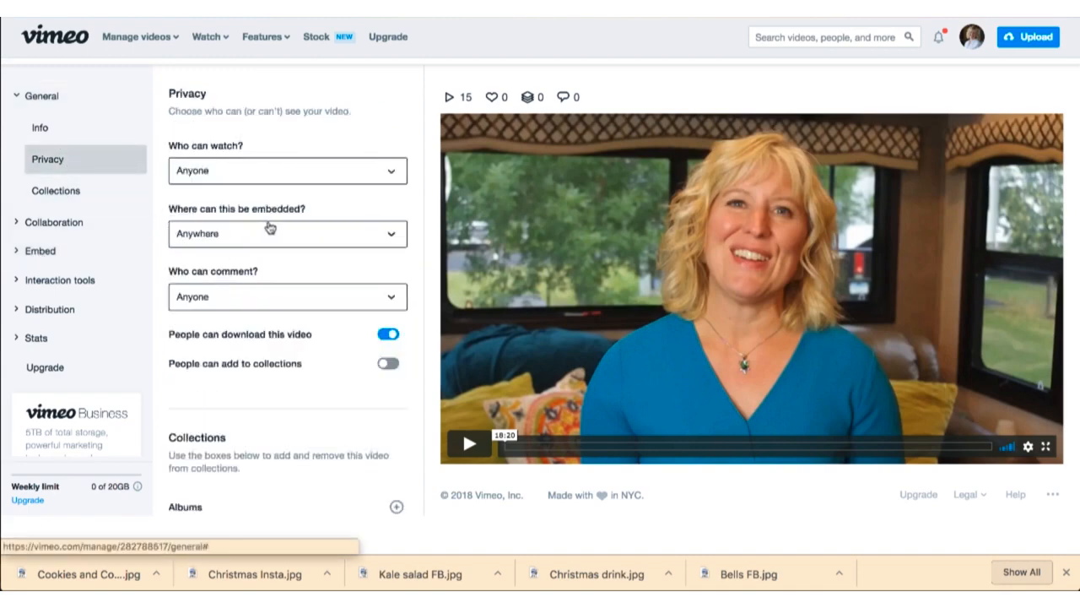
click(209, 242)
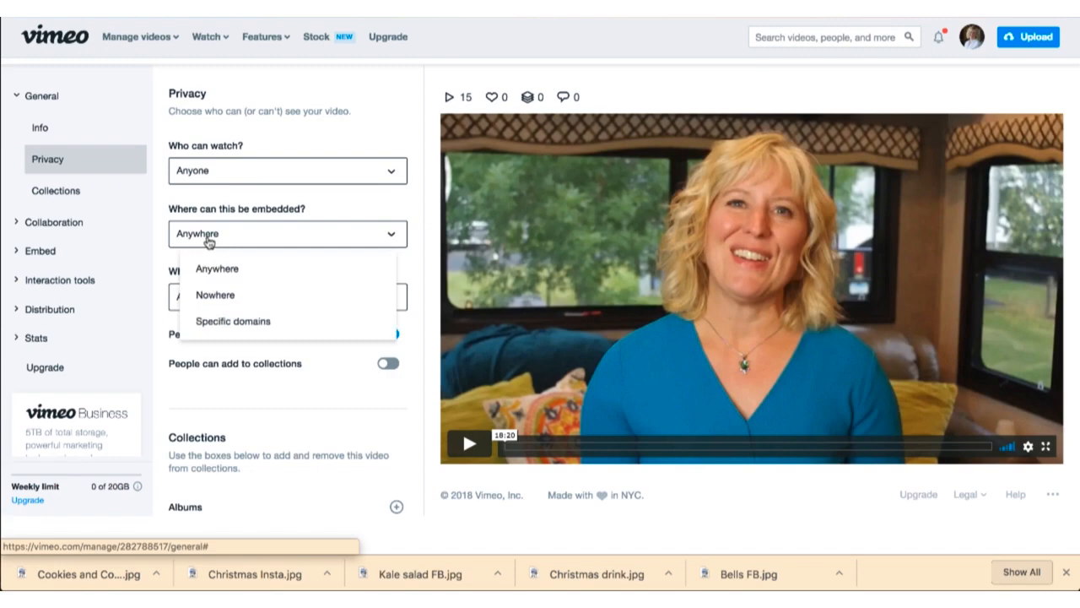
click(209, 240)
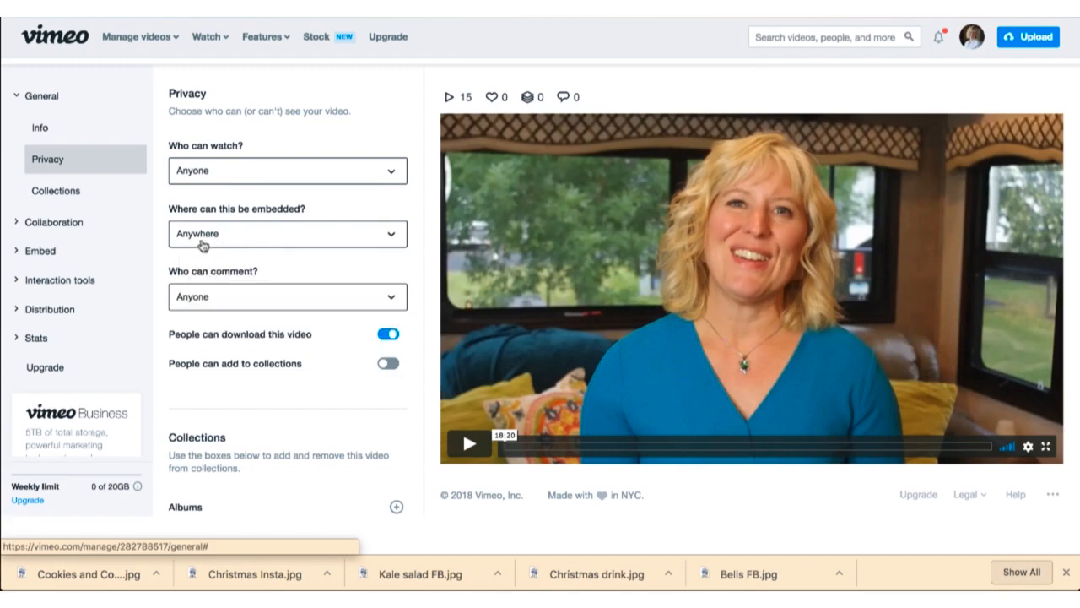
click(204, 244)
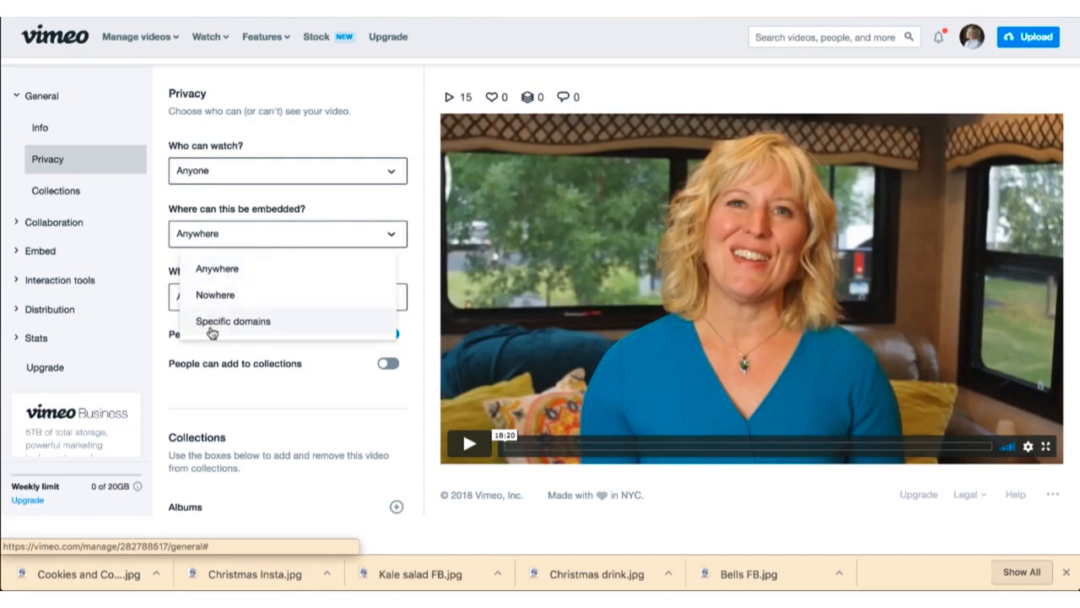
click(273, 334)
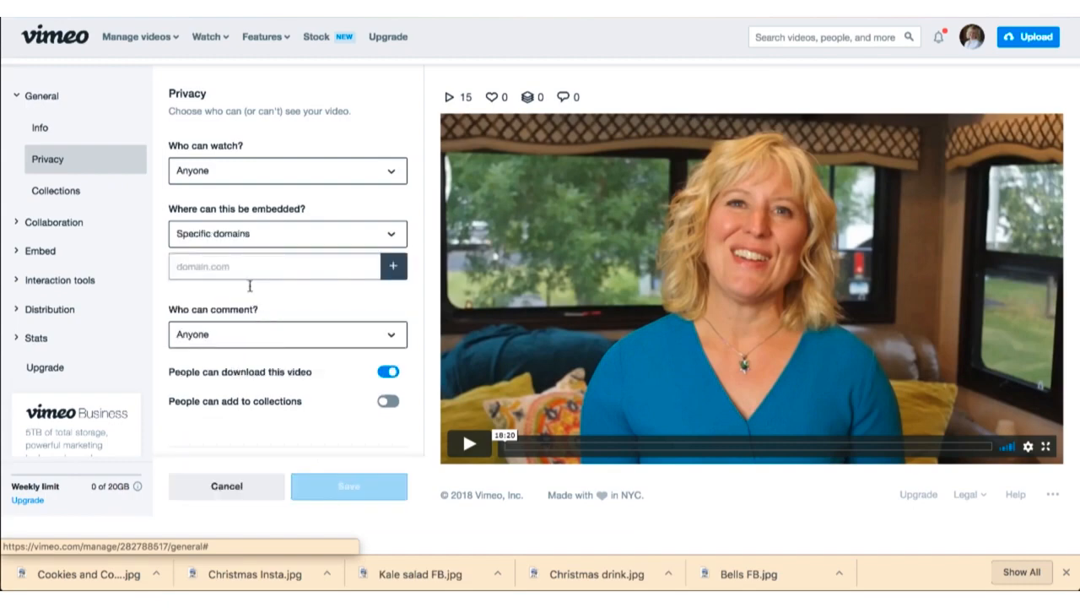
click(225, 266)
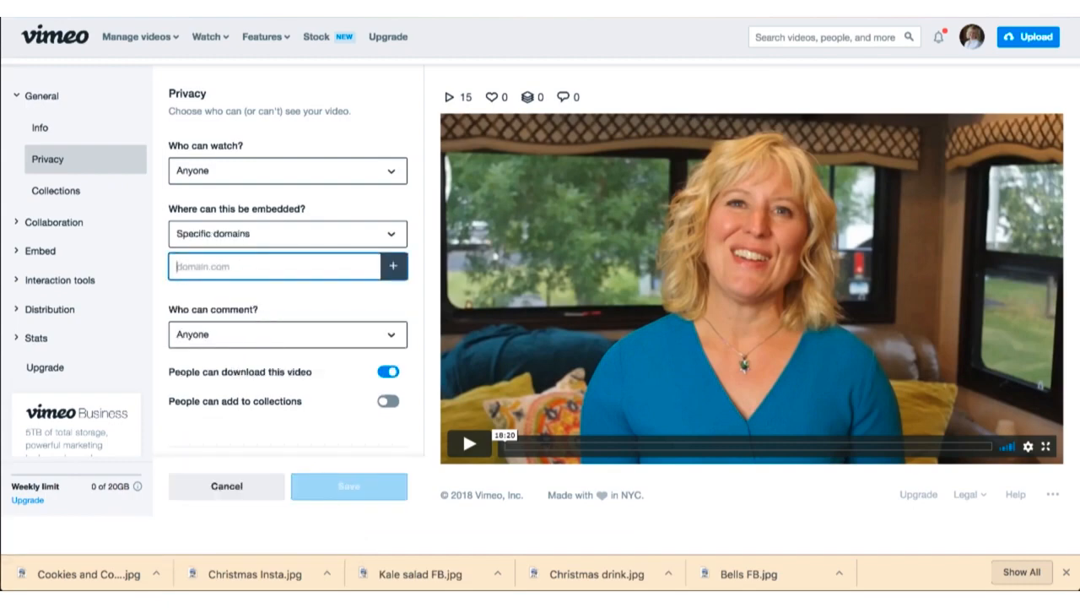
text(https://LaunchTechMa)
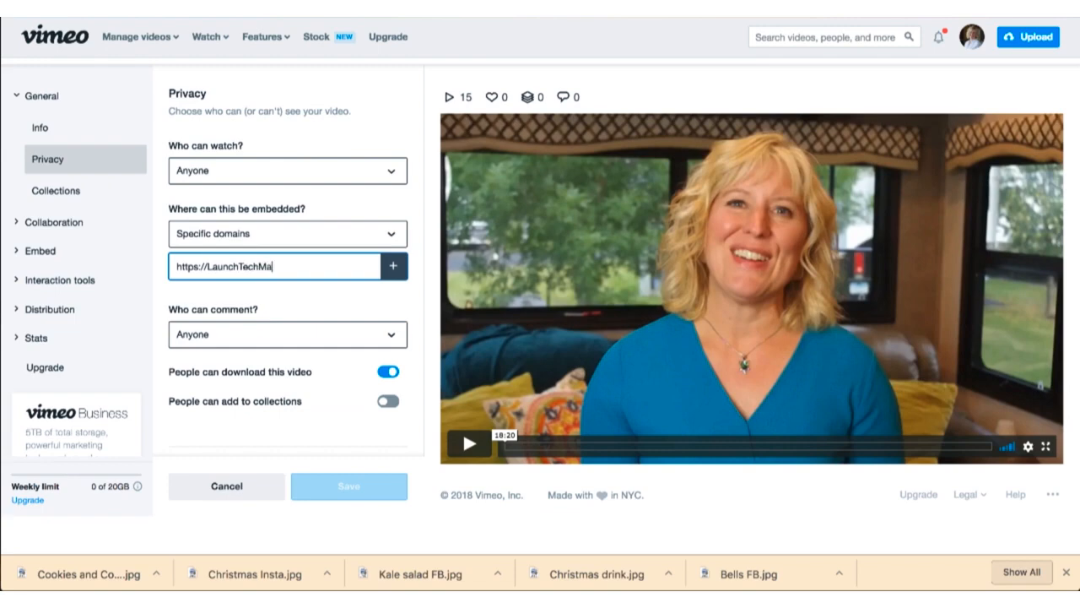
text(deEasy.com)
text(/)
key(BackSpace)
Step: Allow embedding anywhere and set who can watch to "Hide this video from vimeo.com"
click(391, 234)
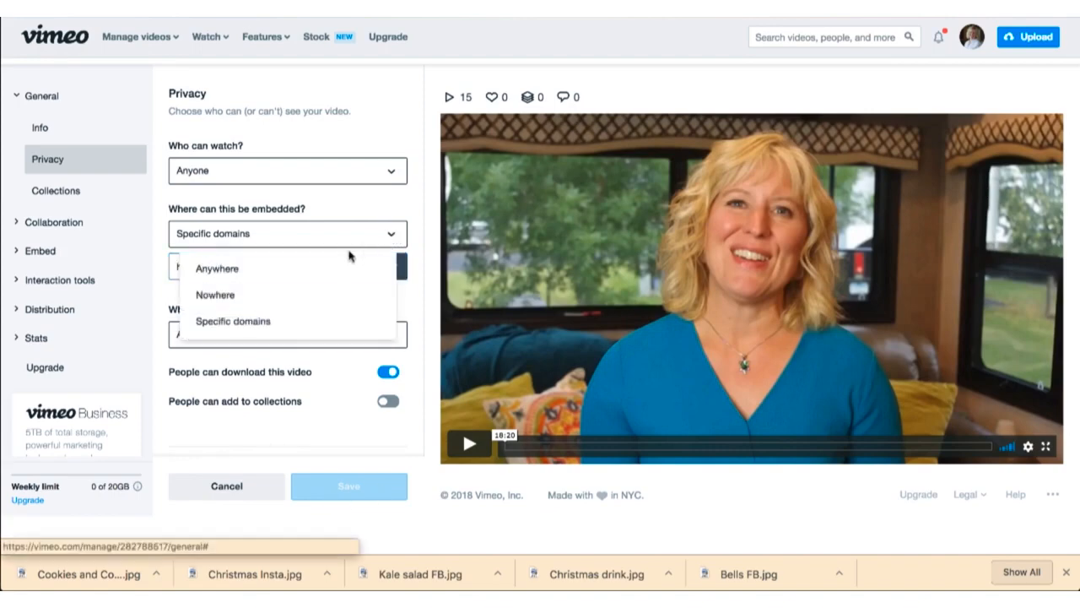
click(315, 271)
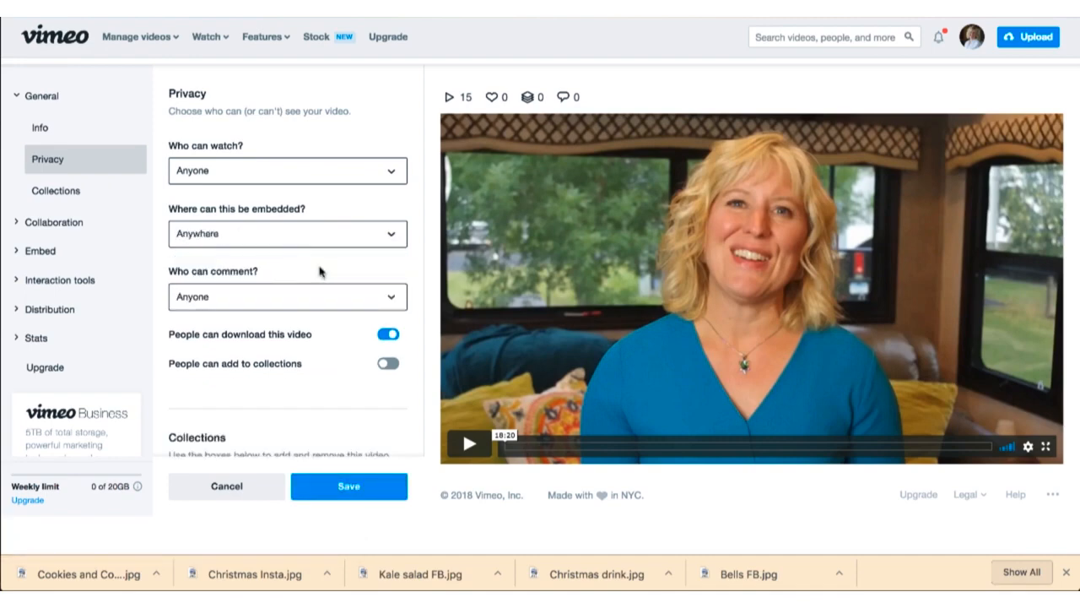
click(392, 173)
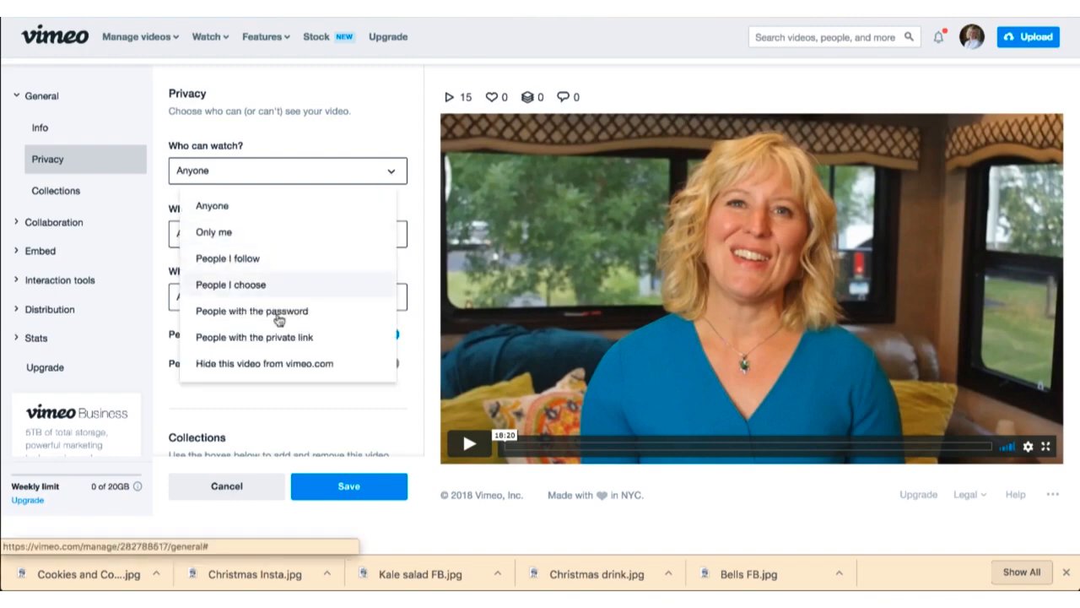
click(265, 371)
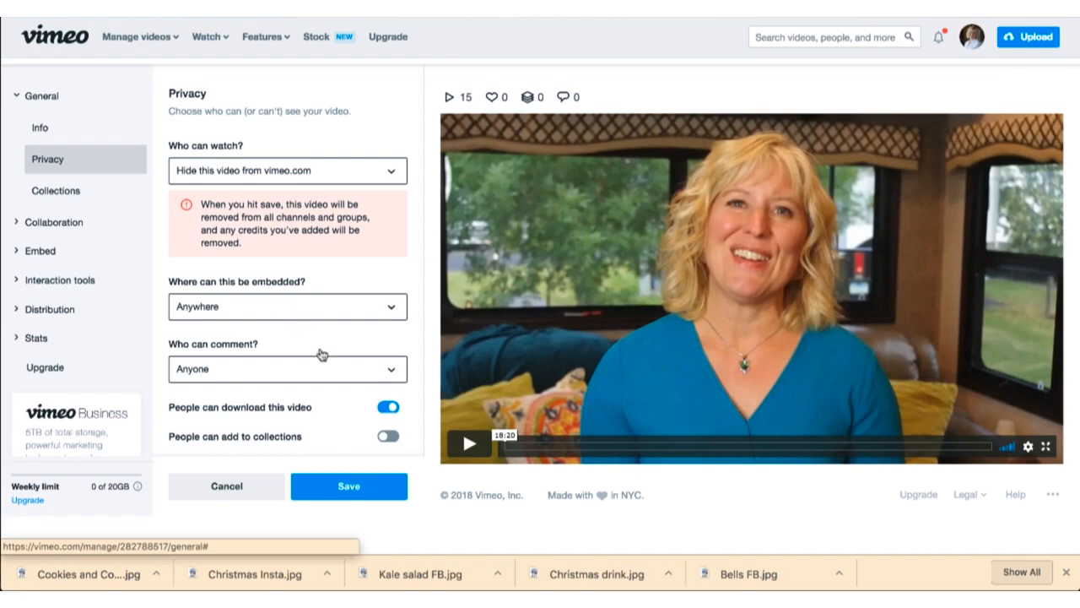
Step: Turn off downloading of the video and set who can watch to Anyone
click(385, 408)
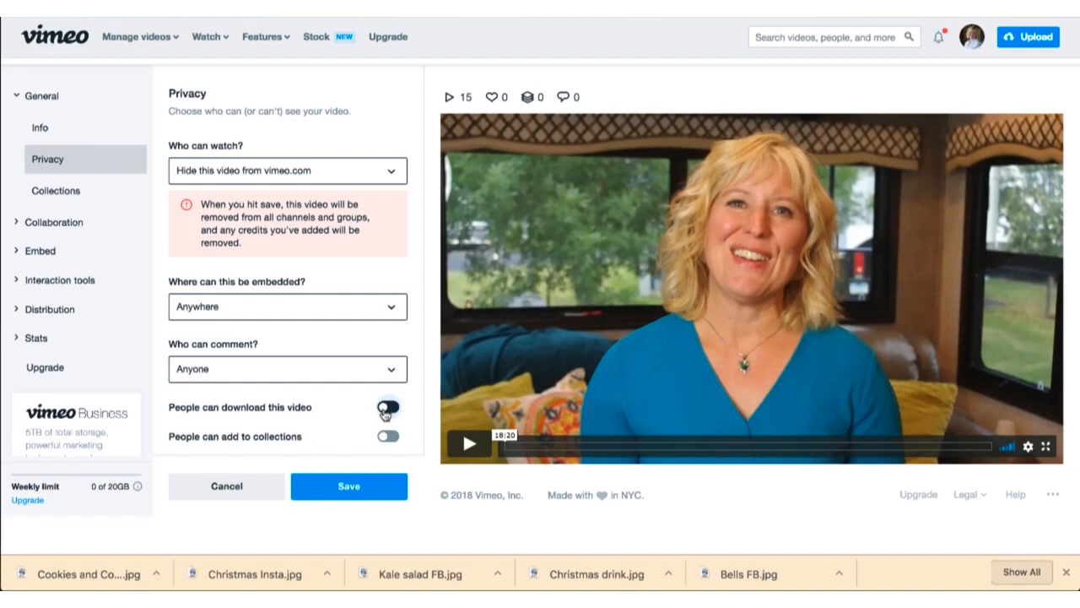
scroll(348, 426, down, 2)
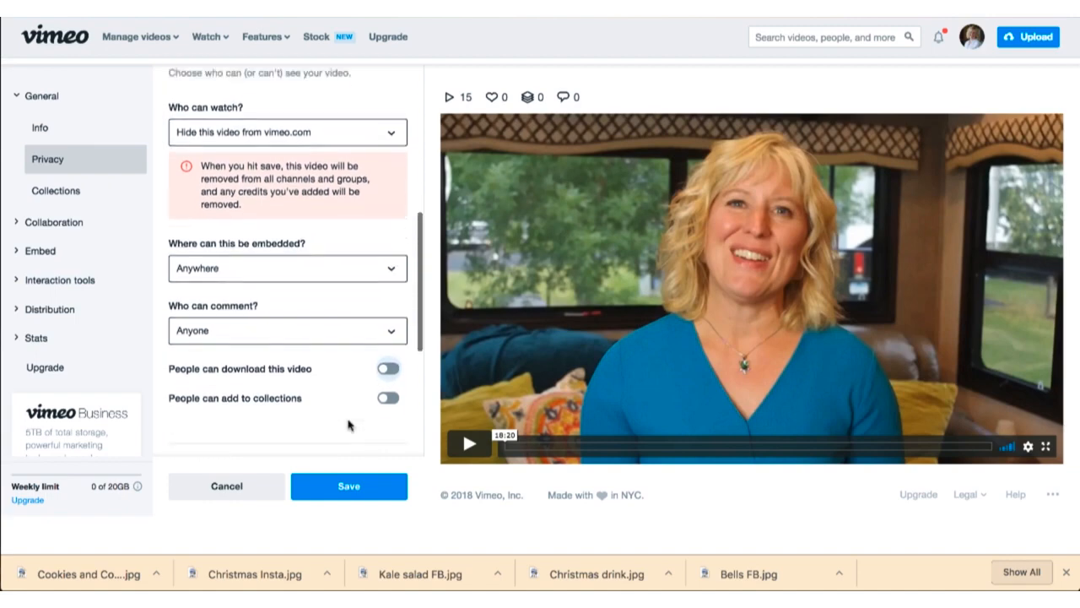
scroll(349, 425, up, 1)
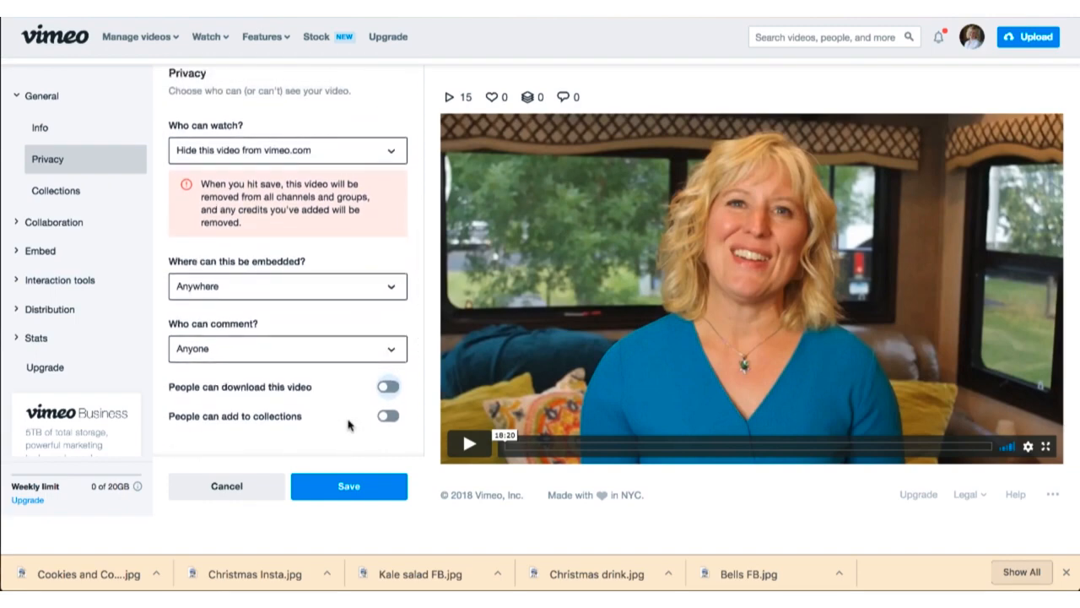
click(388, 150)
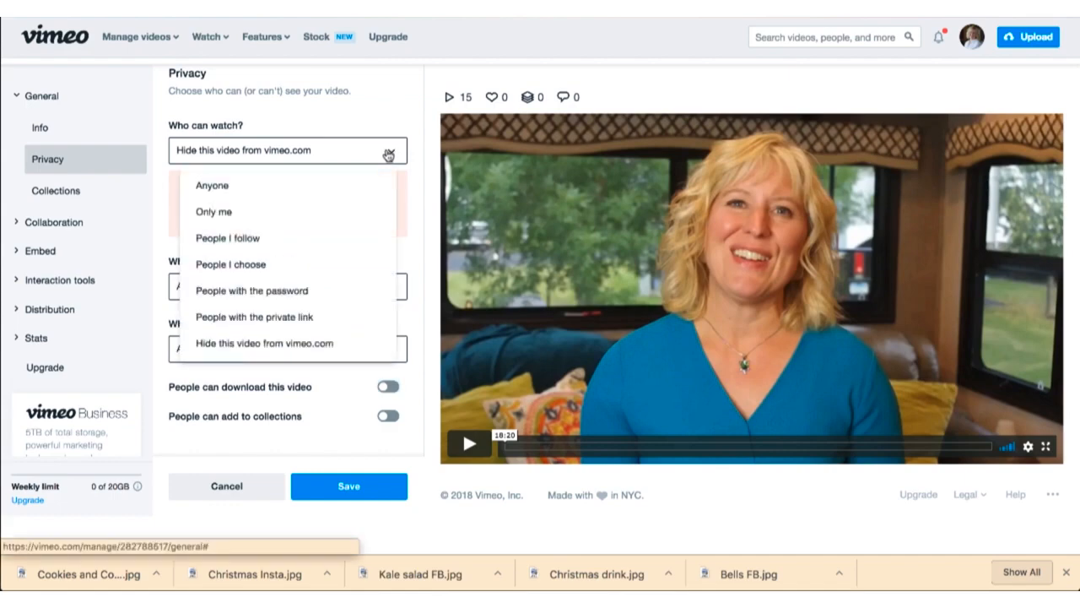
click(318, 187)
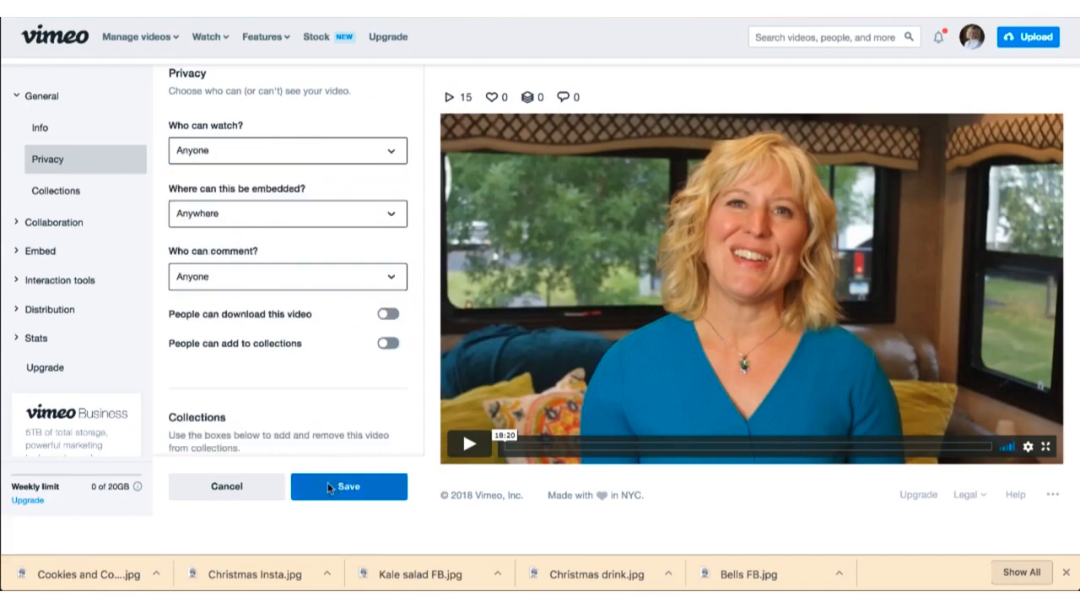
Step: Open the video's embed settings, discarding the unsaved privacy changes
click(34, 253)
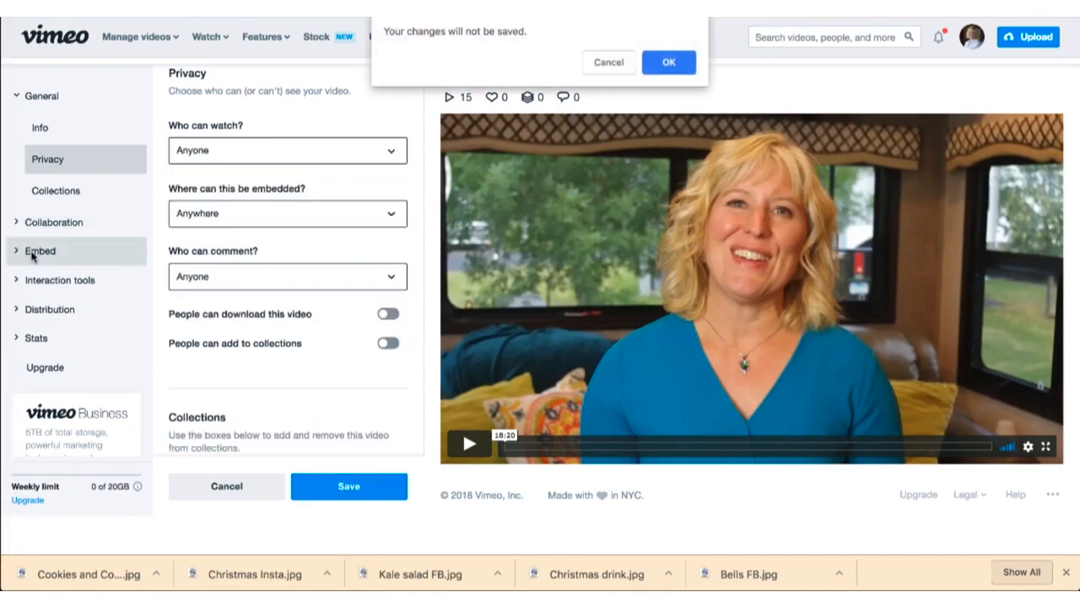
click(675, 64)
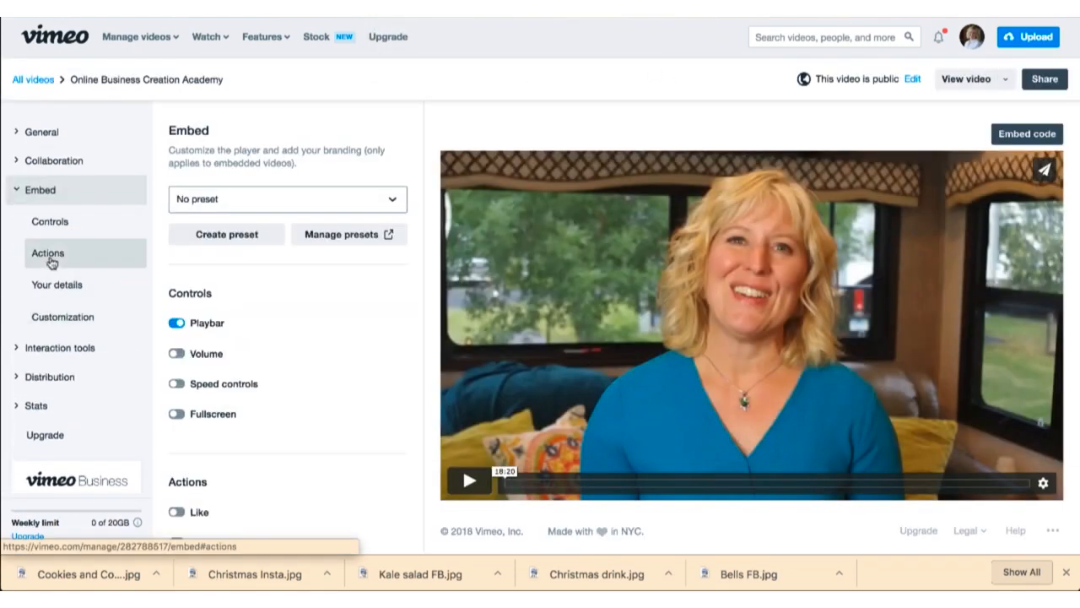
Step: Switch the embedded player's playbar off and back on to compare the preview
scroll(271, 265, down, 2)
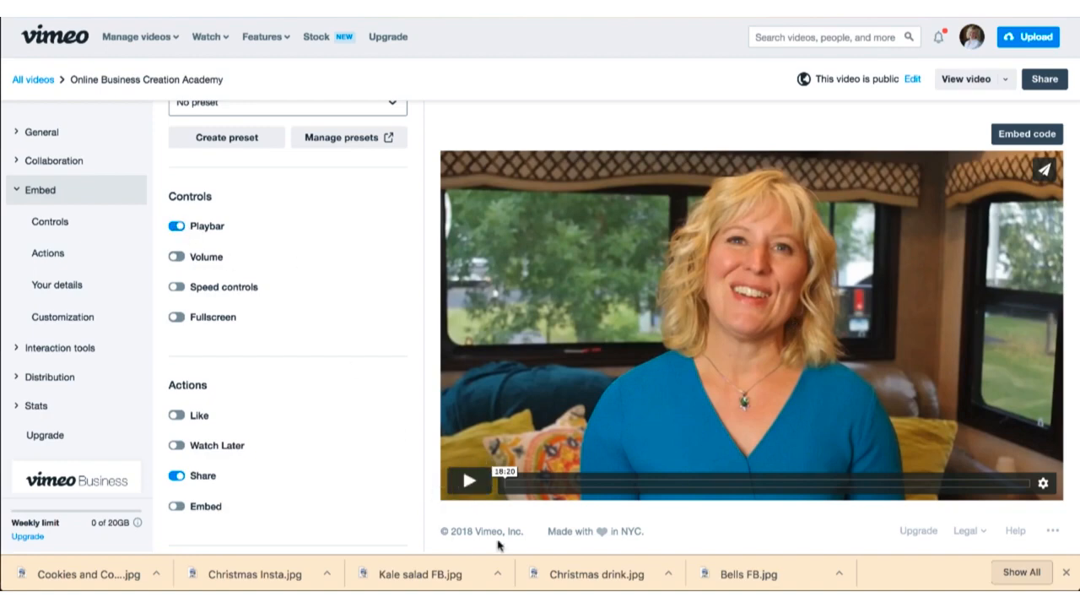
click(175, 227)
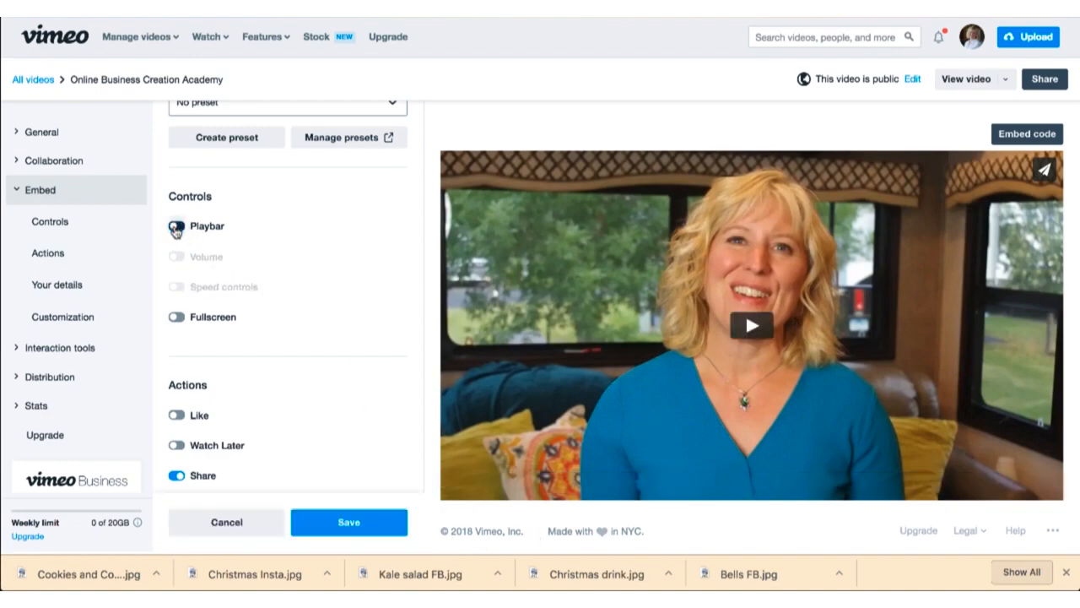
click(177, 228)
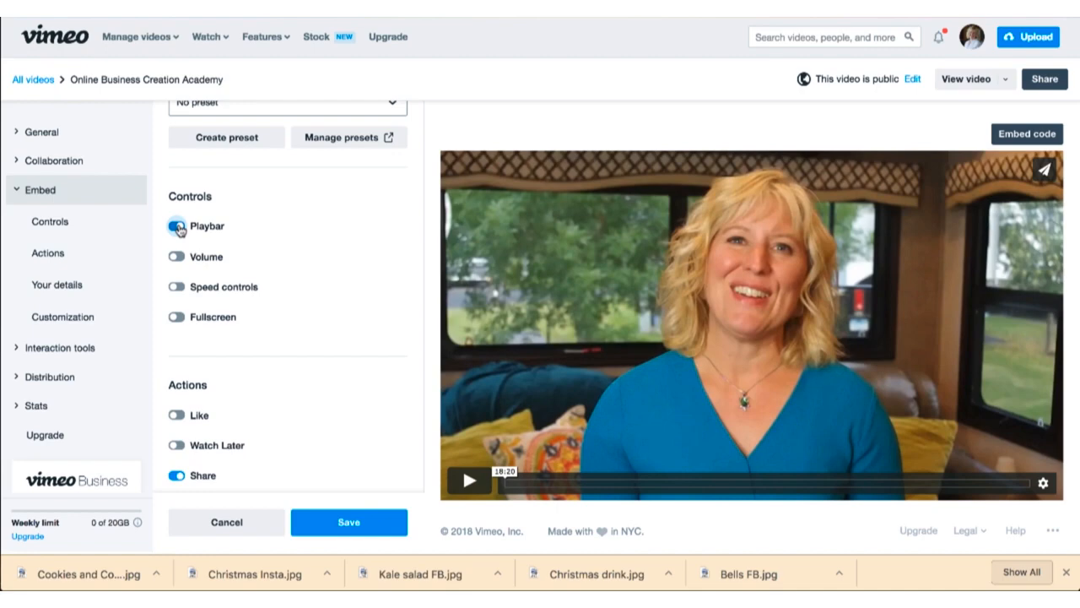
Step: Switch the custom logo display for the embedded player on and back off
scroll(179, 278, down, 2)
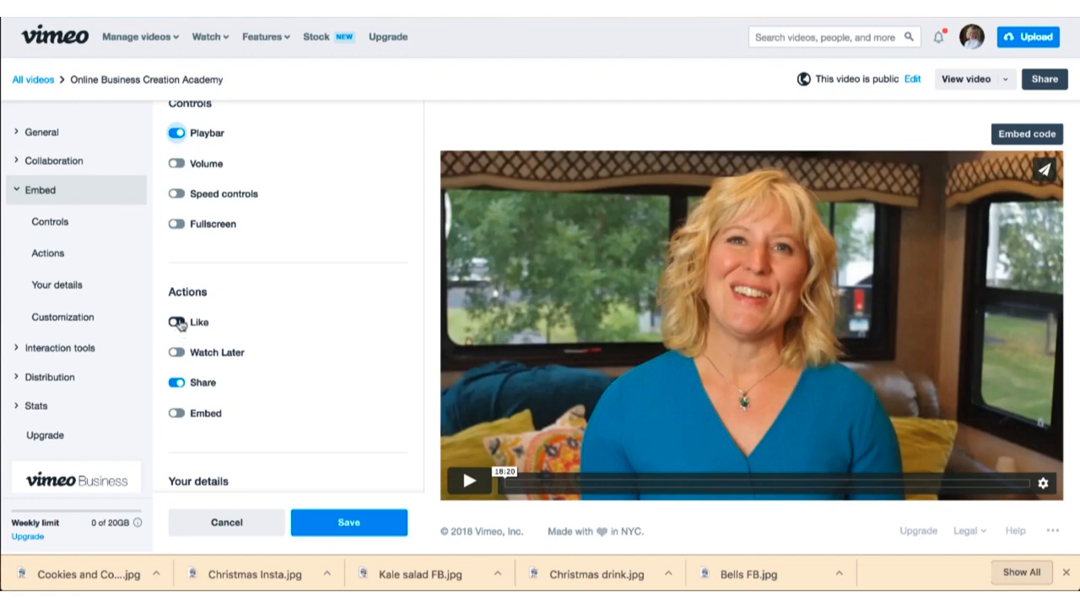
scroll(178, 325, down, 1)
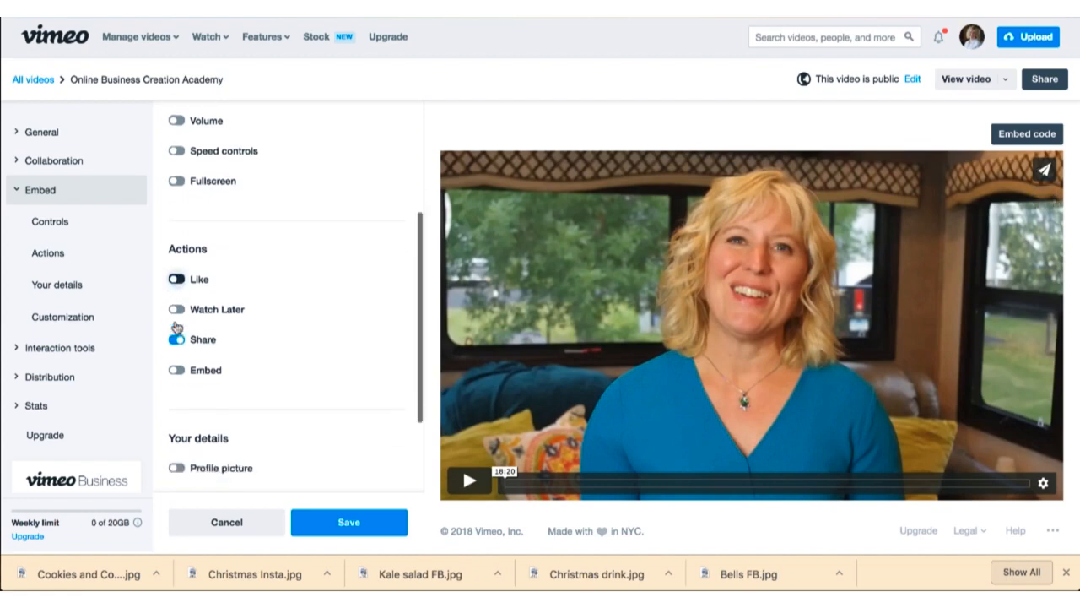
scroll(176, 328, down, 3)
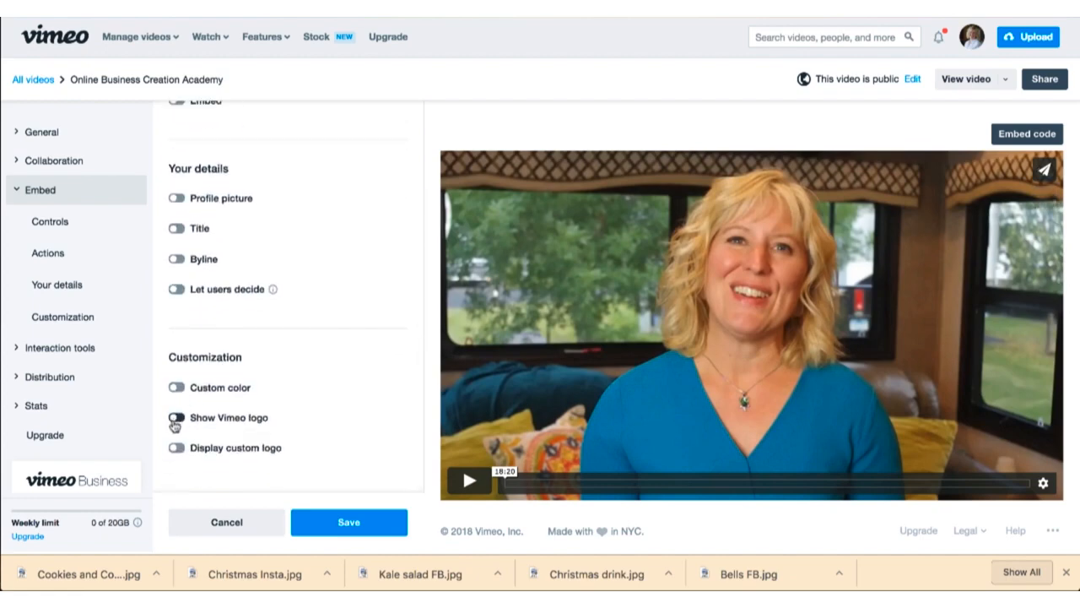
click(177, 448)
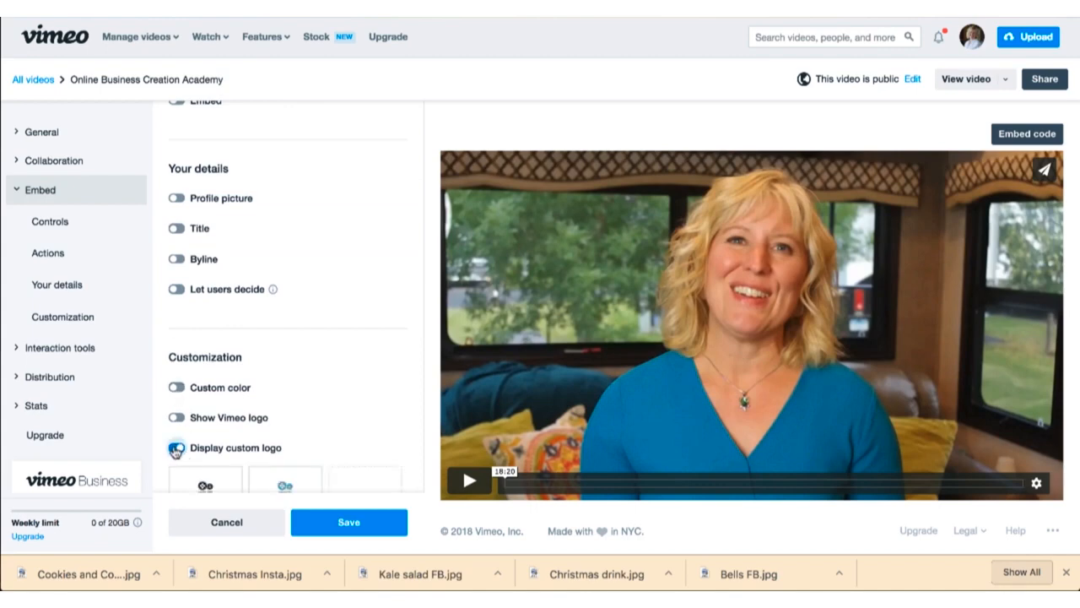
click(175, 448)
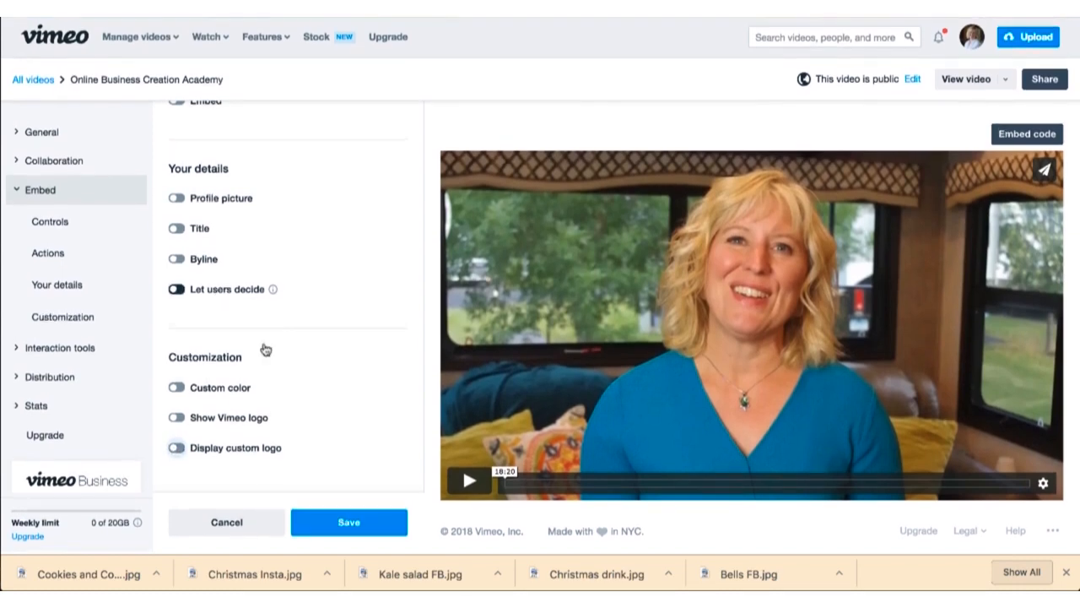
Step: Show the video's embed code and copy the entire iframe snippet
click(364, 529)
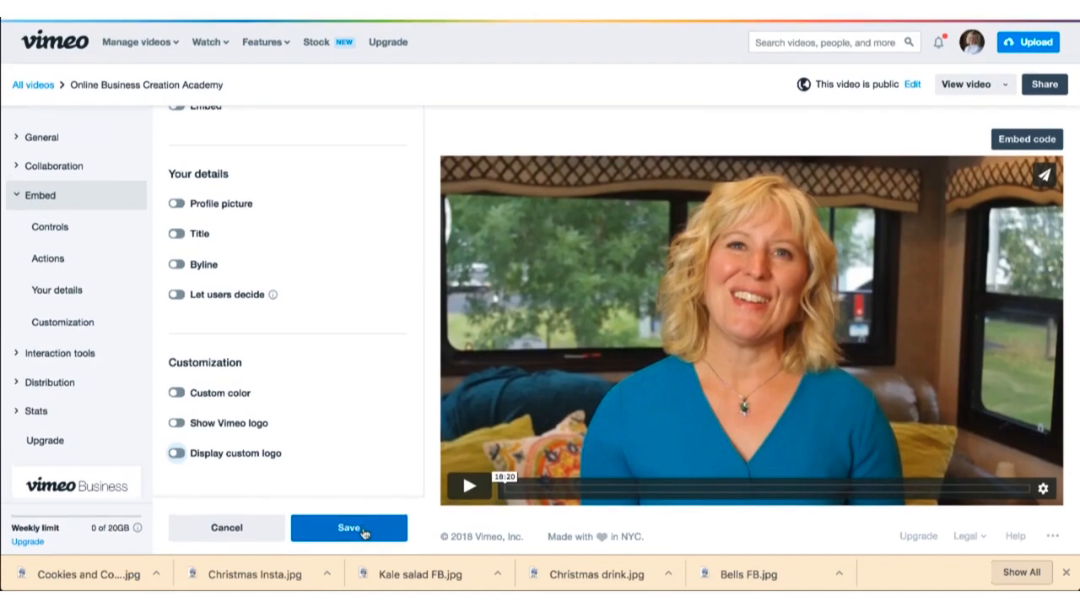
click(1011, 136)
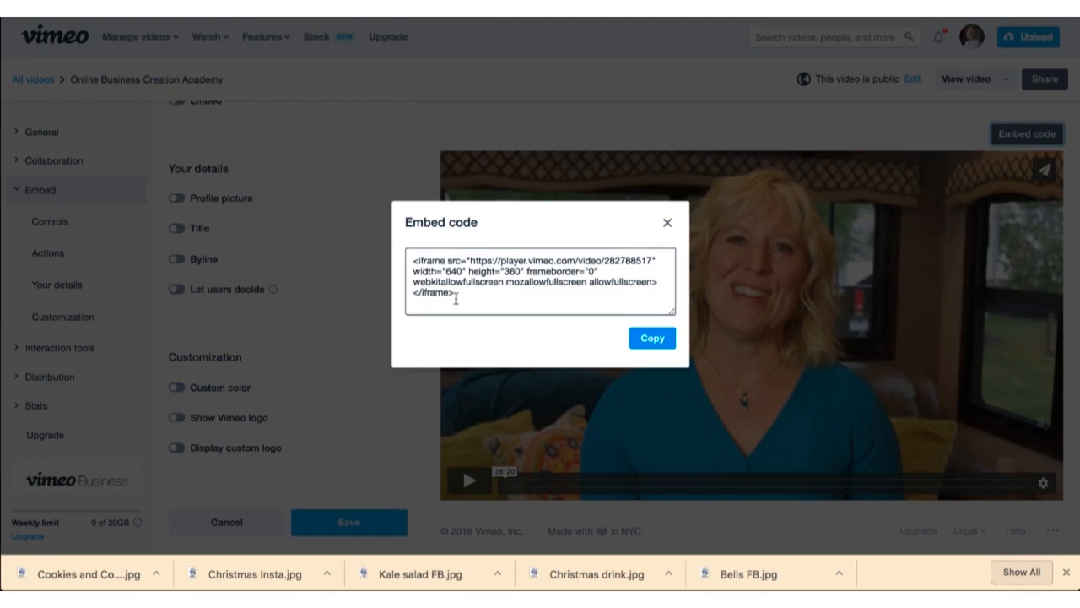
drag(456, 296, 410, 253)
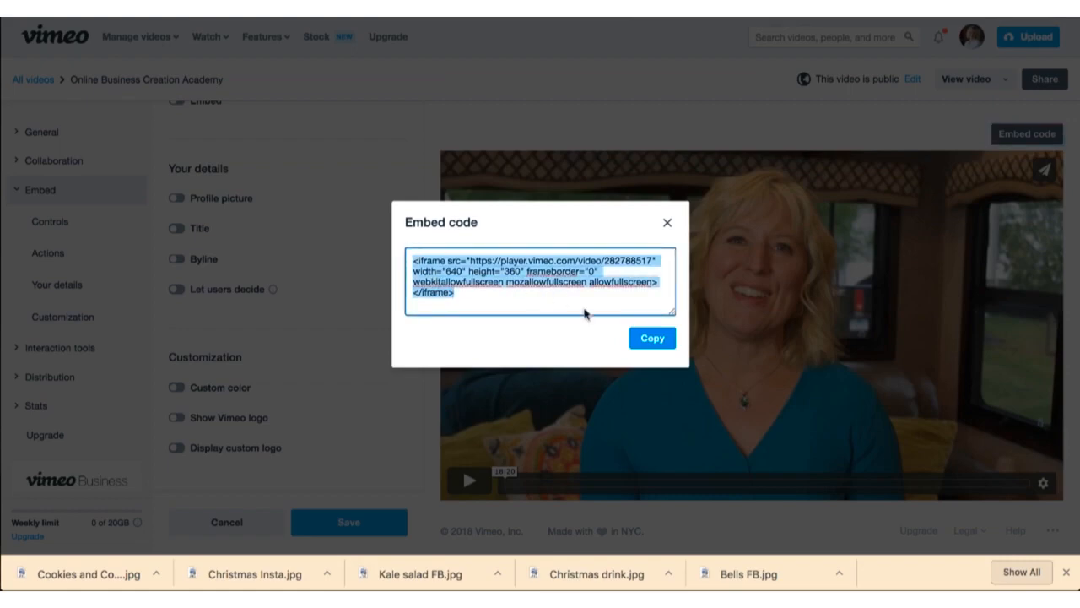
click(645, 346)
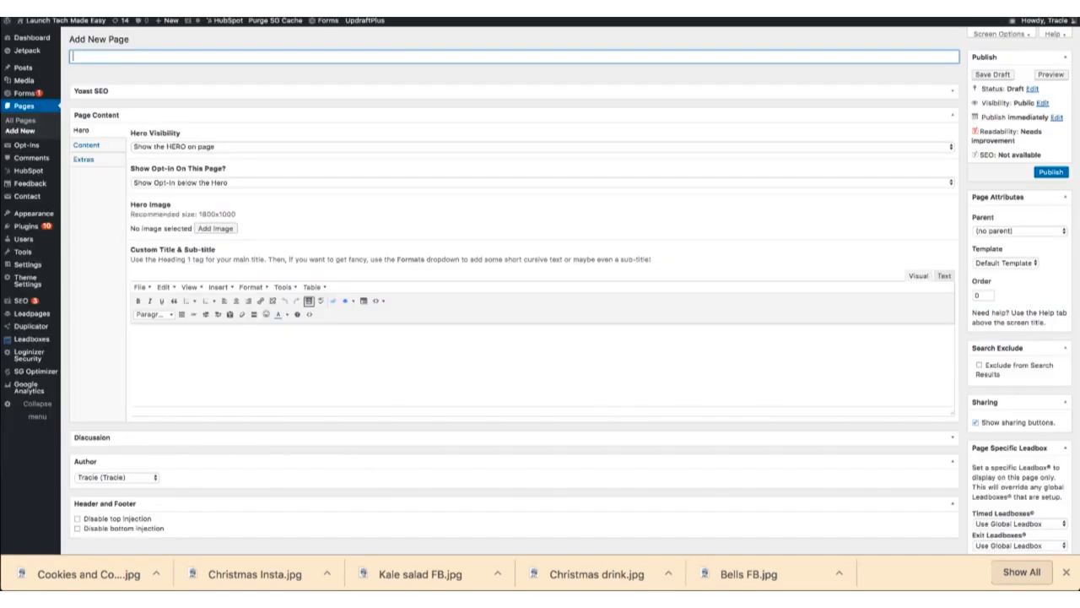
Step: Start a new WordPress page and title it "PLC Video #1"
scroll(428, 287, down, 2)
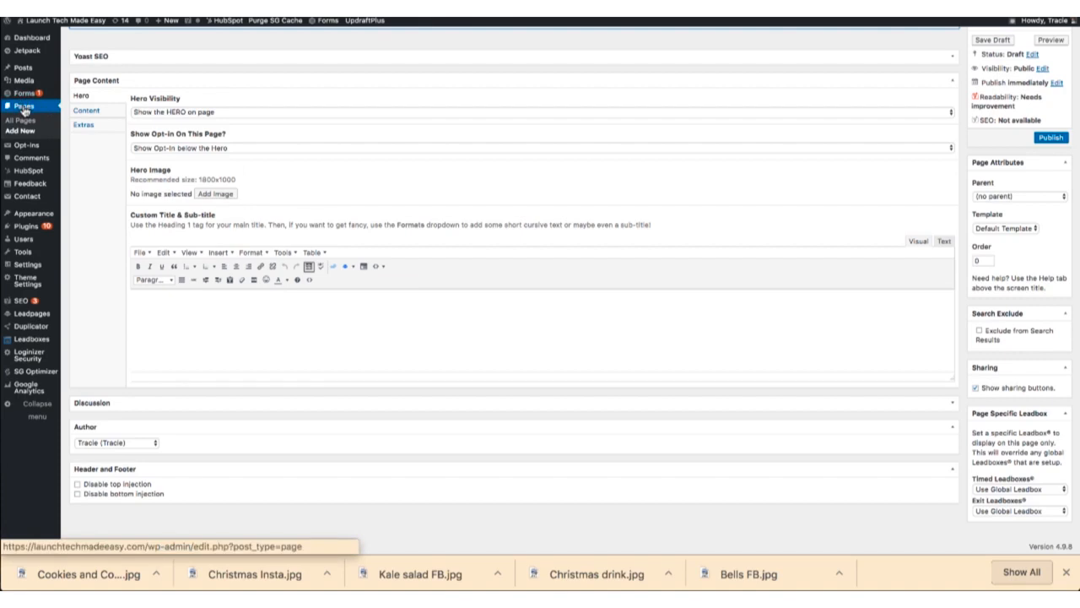
click(20, 130)
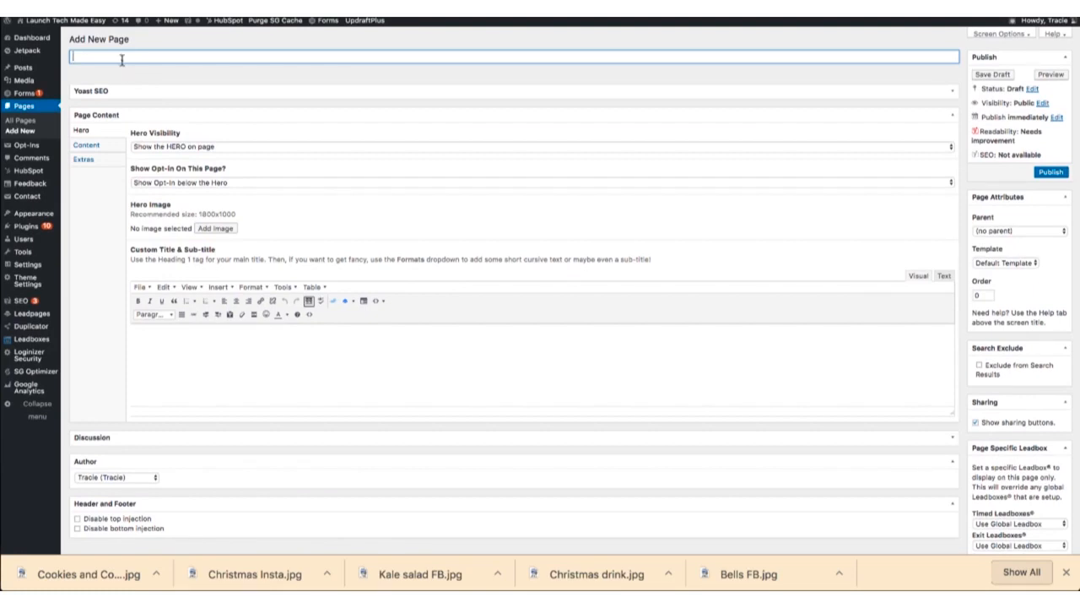
text(PLC Video #1)
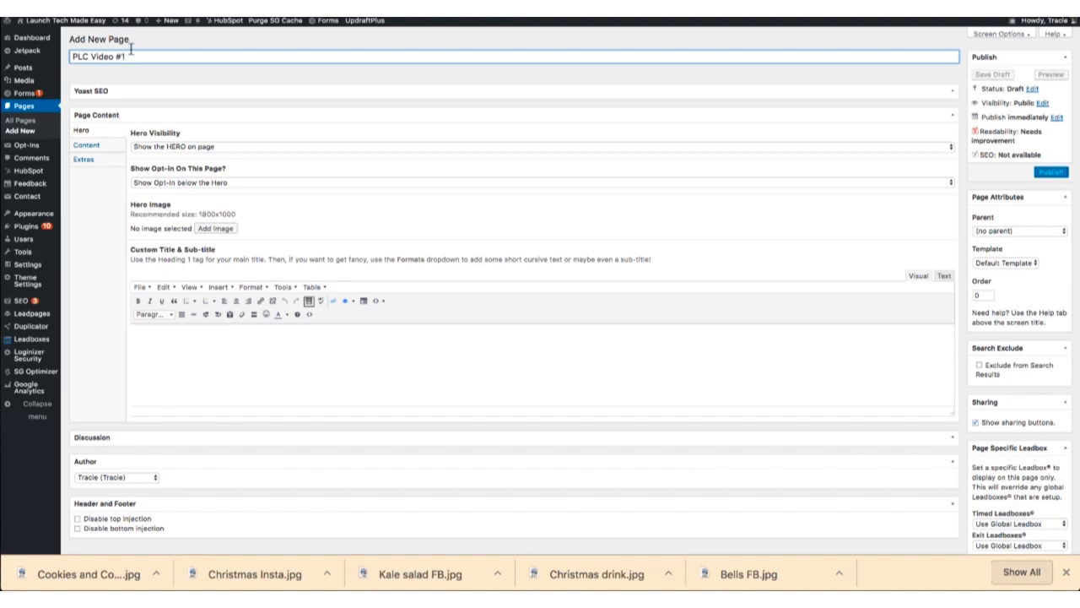
Step: Replace the page title with "Online Business Academy Training"
drag(129, 57, 52, 61)
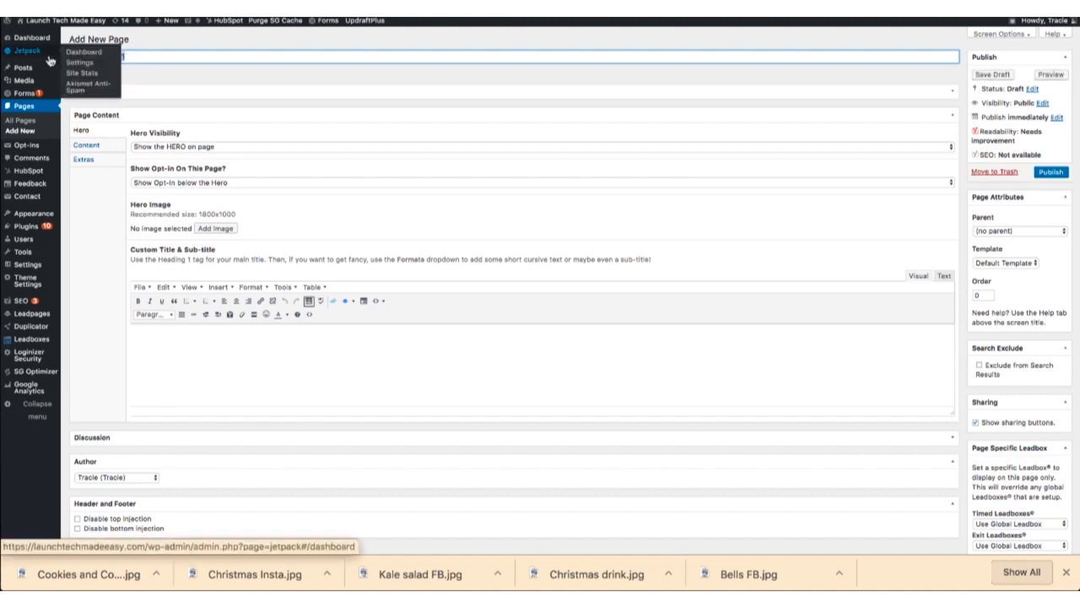
text(Onli)
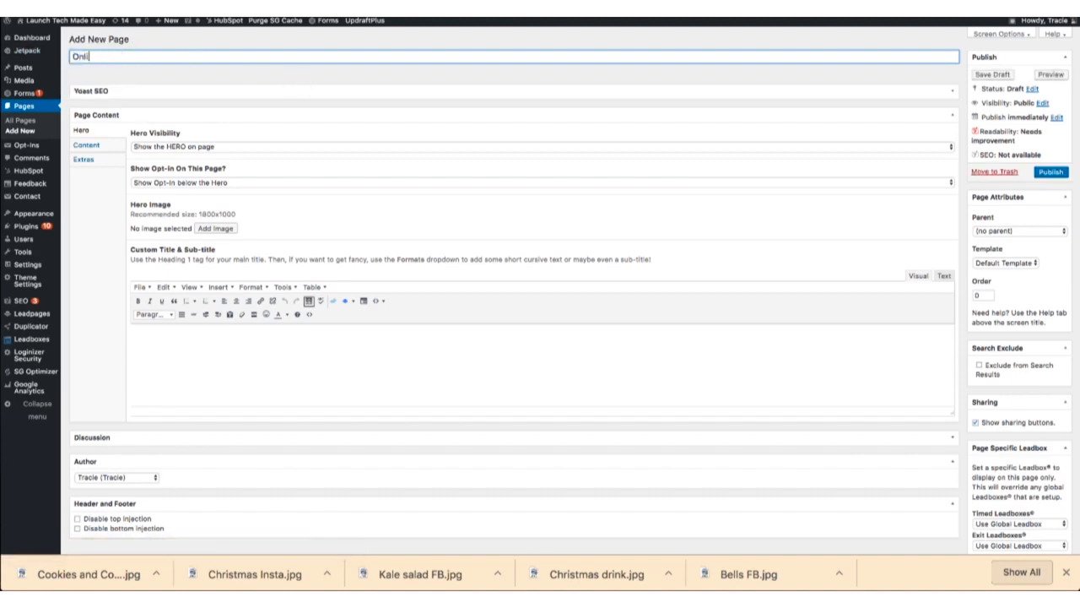
text(ne Business Academy)
key(BackSpace)
key(BackSpace)
text(emy Training)
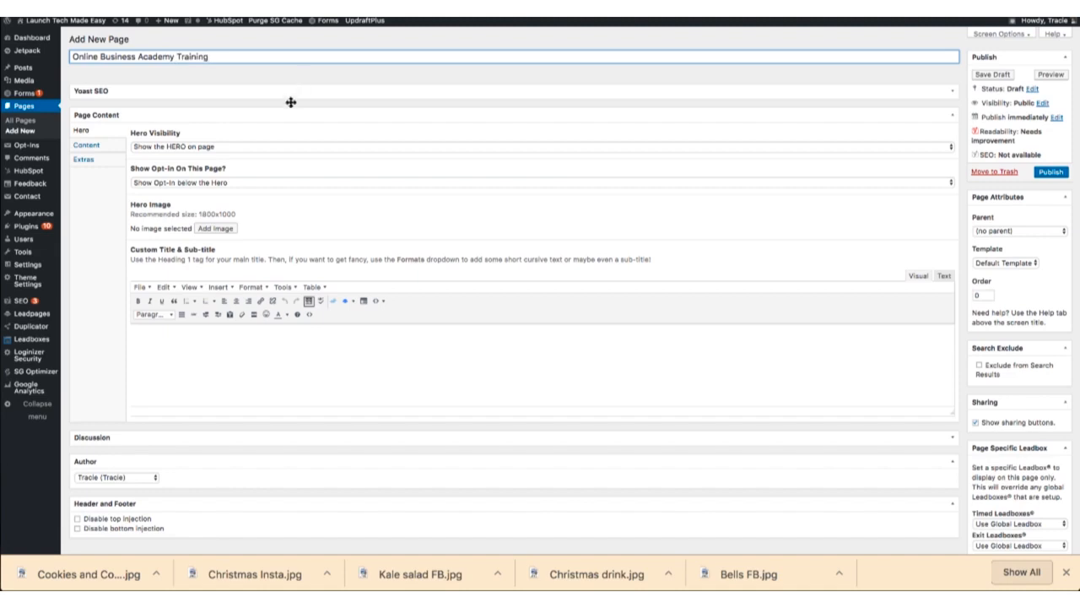
Step: Paste the copied Vimeo iframe code into the page's normal content as HTML text
scroll(121, 155, down, 1)
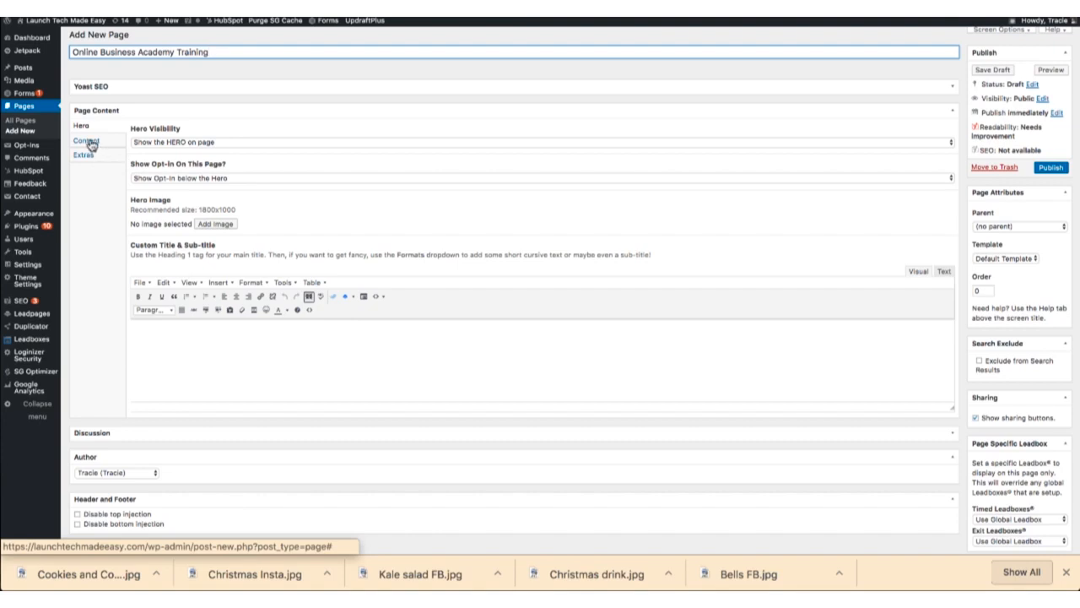
click(88, 141)
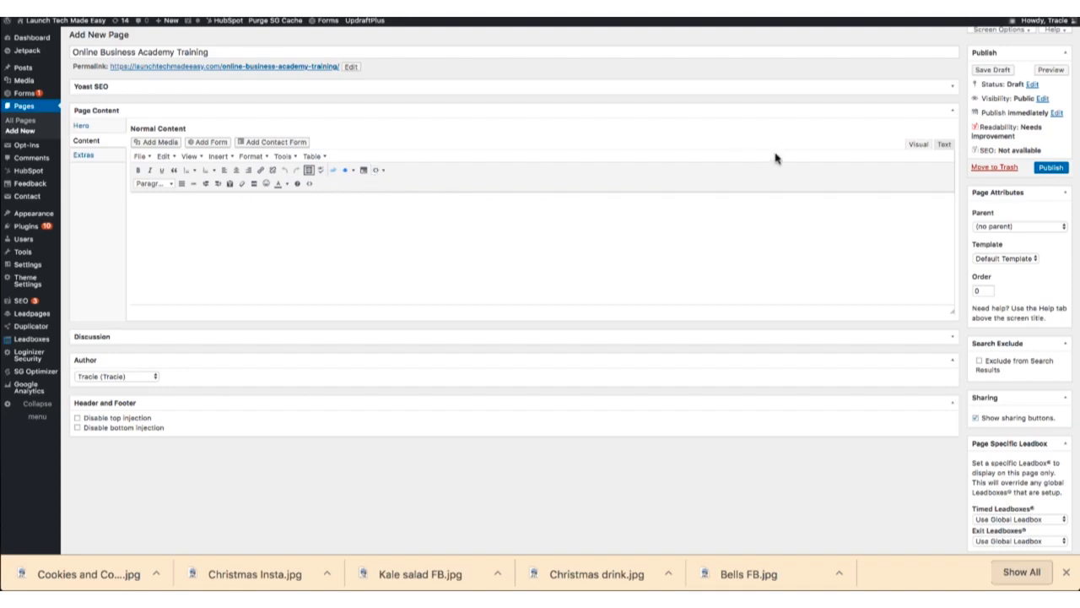
click(944, 145)
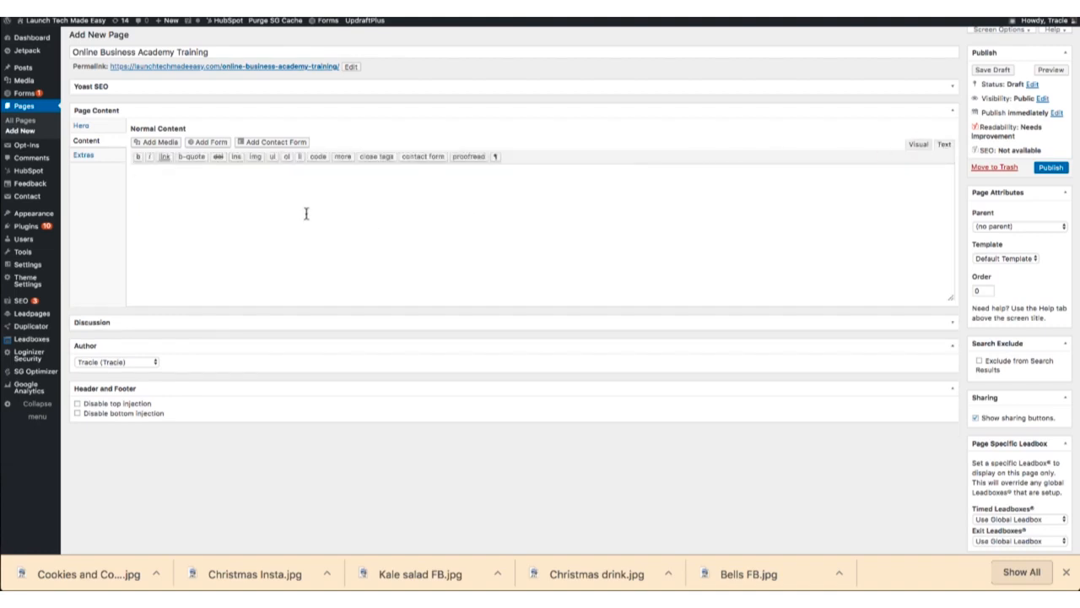
key(ctrl+v)
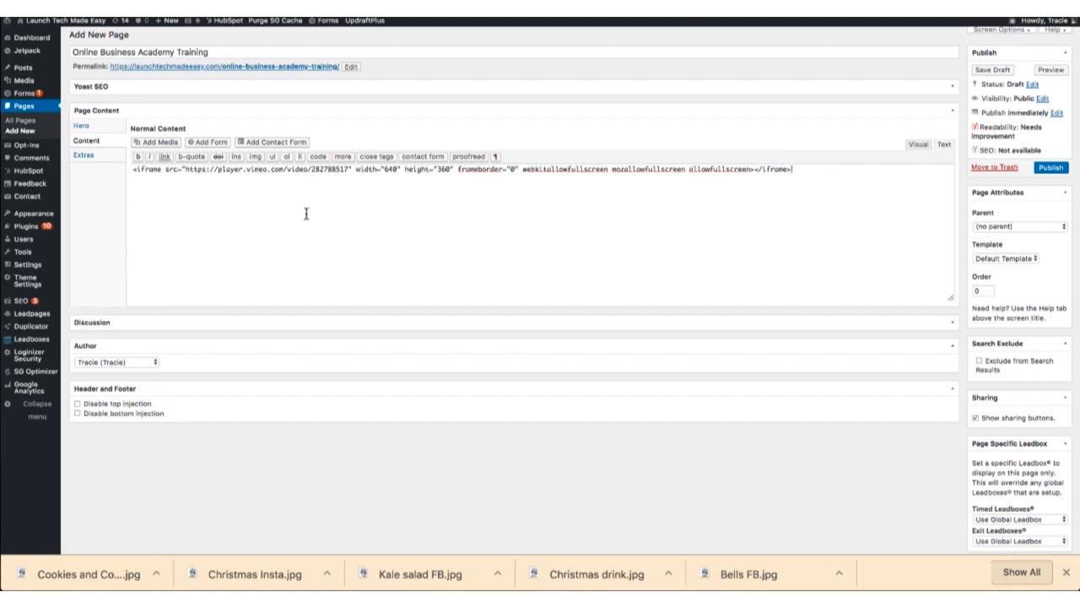
Step: Show the embedded video in the visual editor and save the page as a draft
click(299, 9)
click(915, 146)
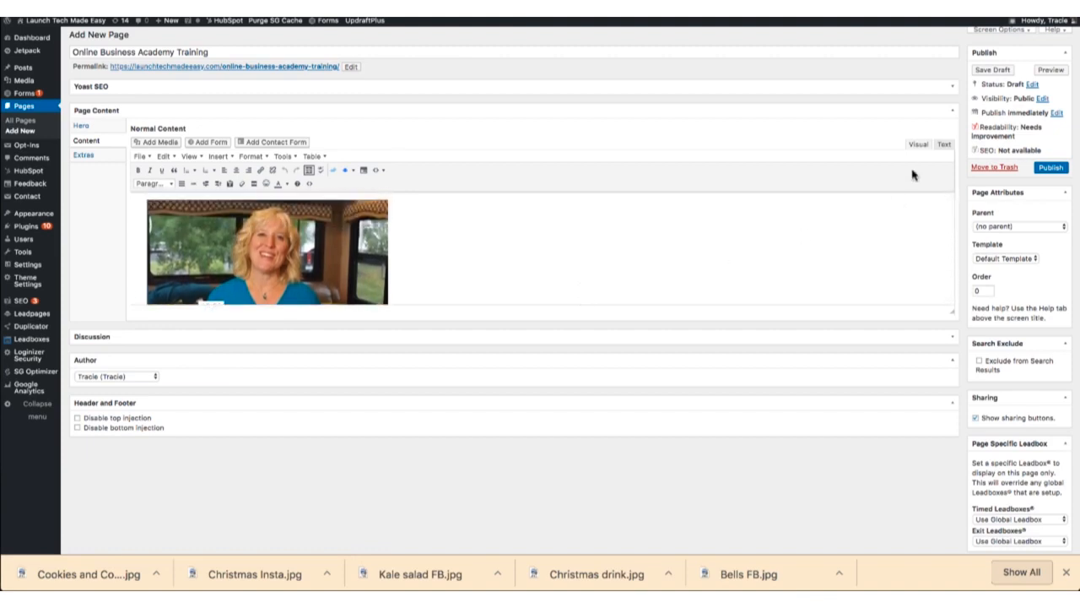
click(989, 71)
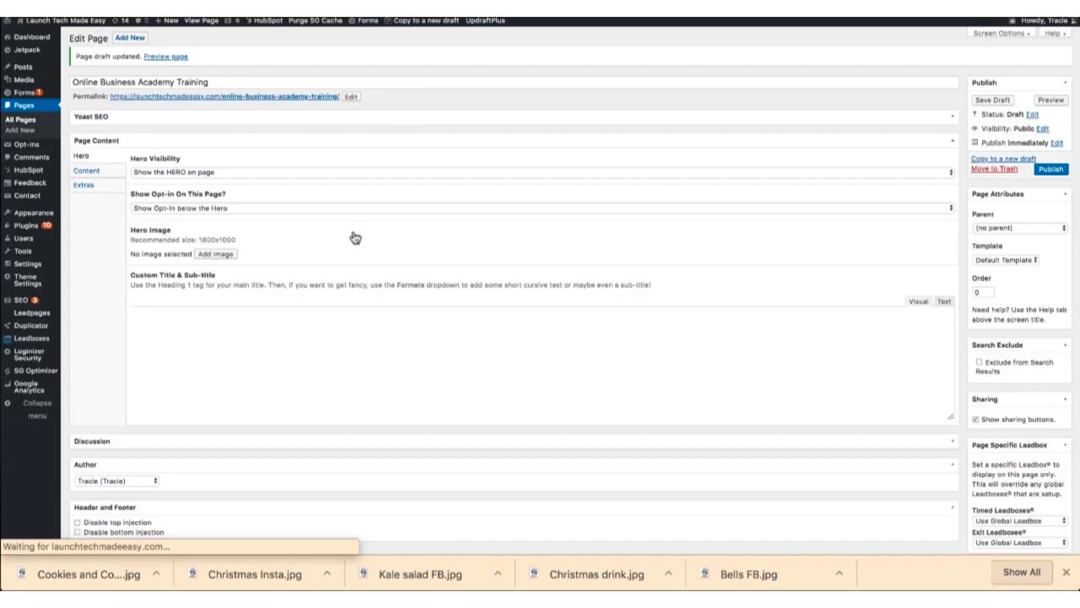
click(105, 175)
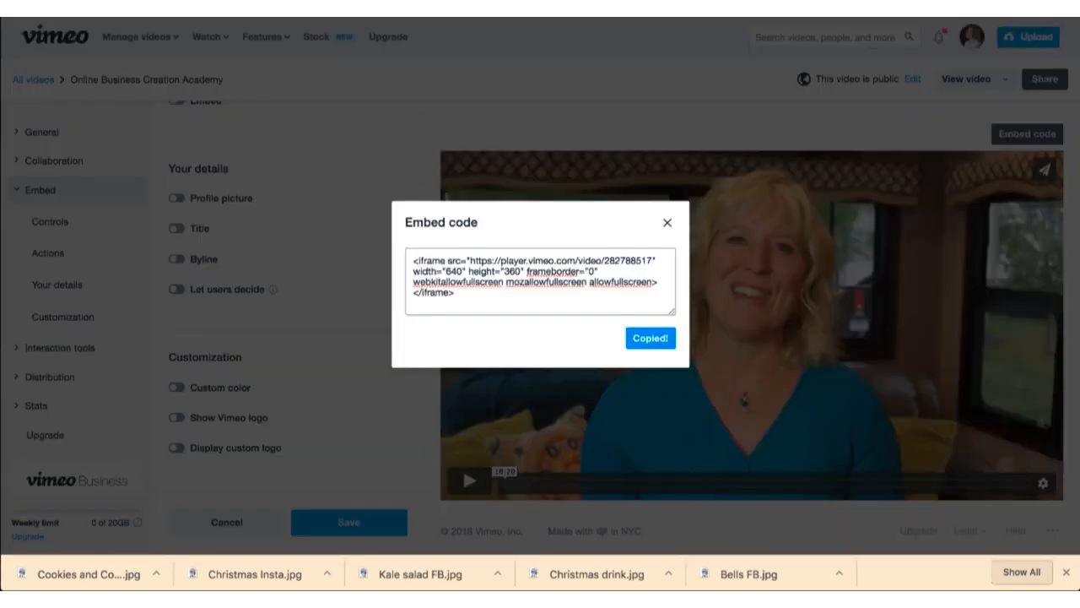
Step: Back in Vimeo, close the embed code dialog, turn off the embedded player's playbar and save the change
click(668, 222)
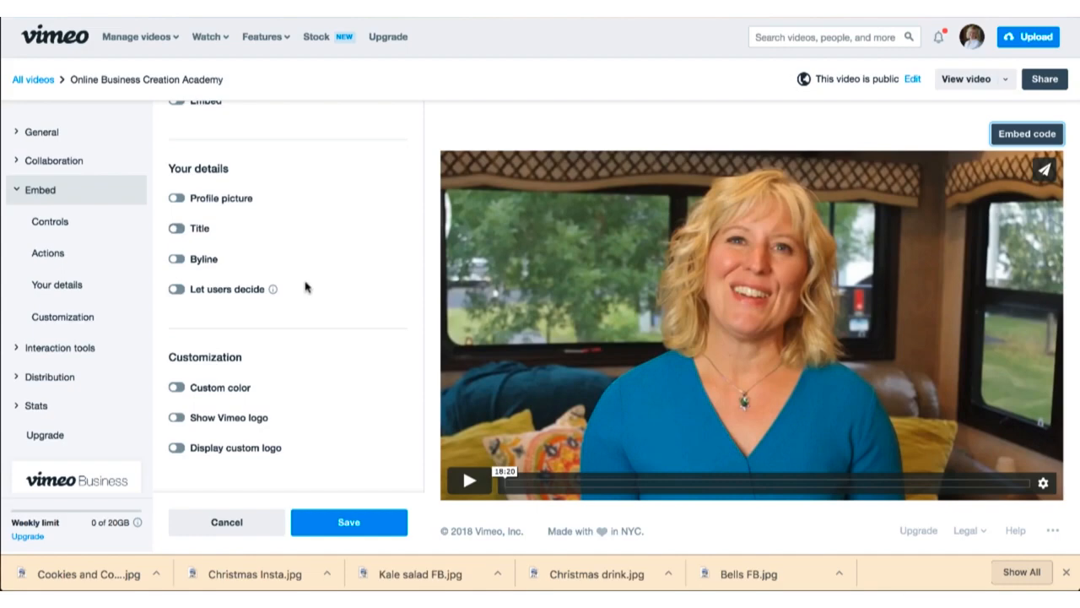
scroll(287, 281, up, 2)
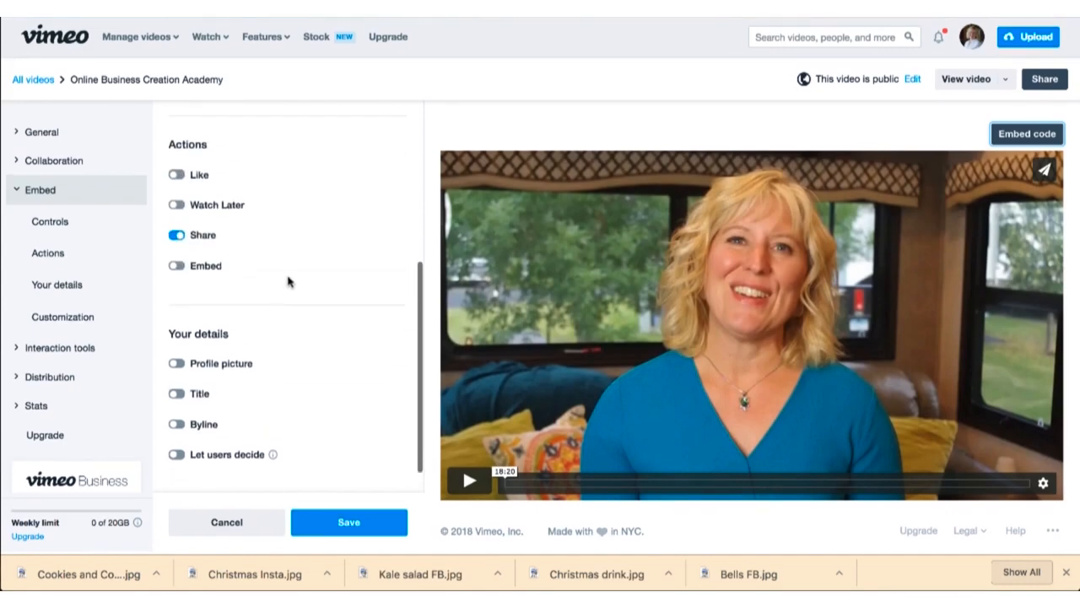
scroll(287, 281, up, 4)
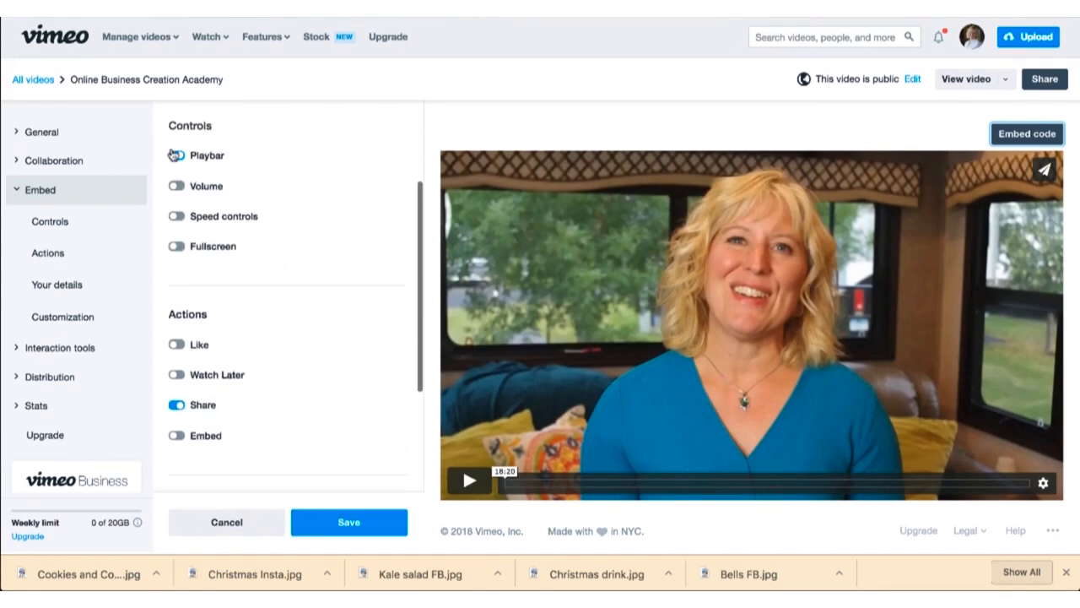
click(175, 154)
click(349, 524)
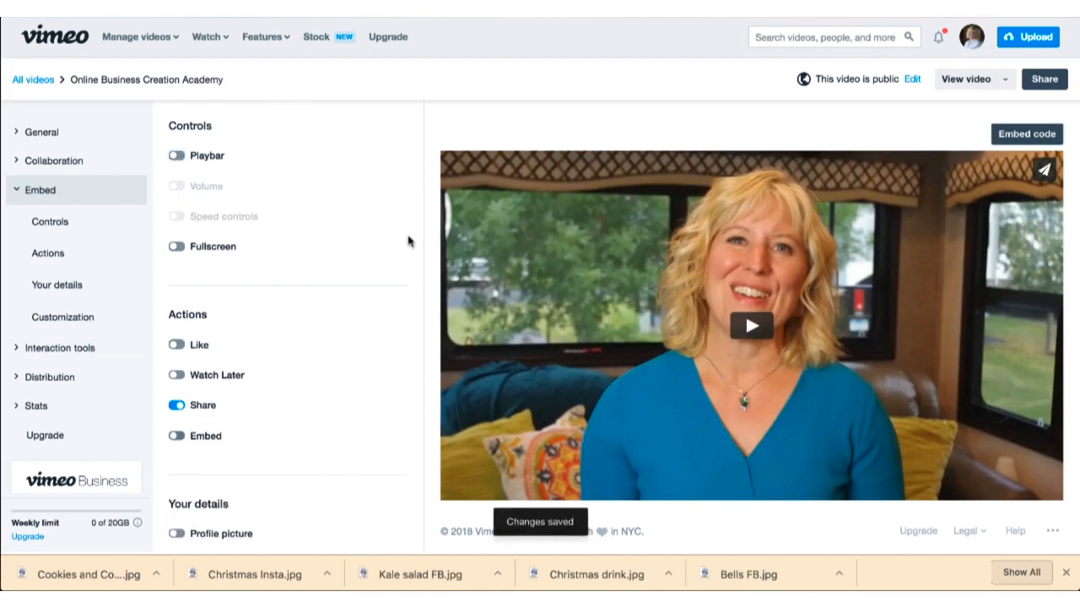
Step: Return to the WordPress draft's normal content and enlarge the editor to check the whole embedded video
click(413, 7)
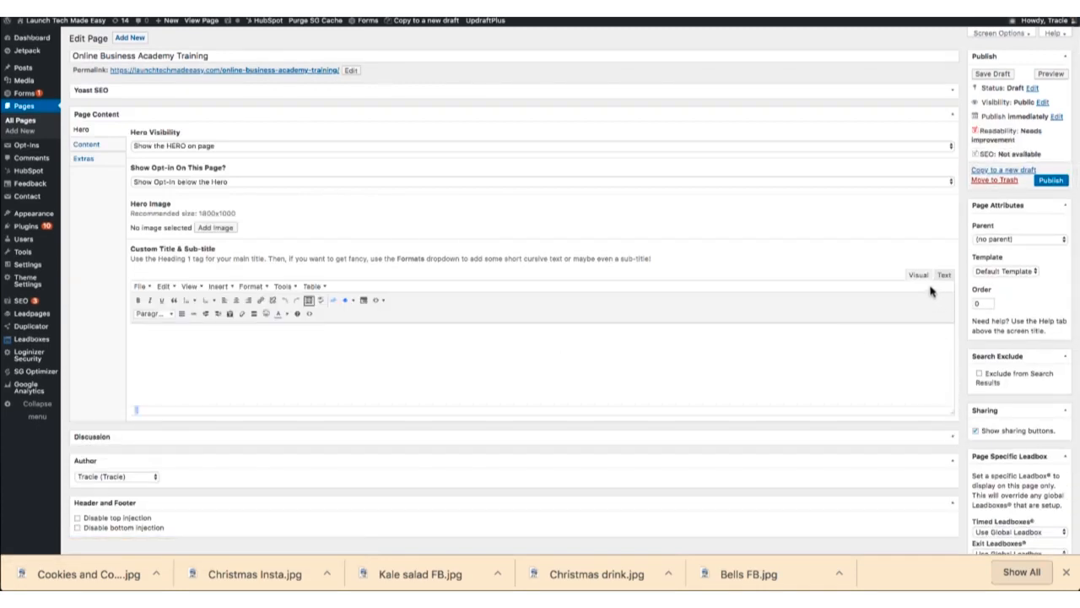
scroll(856, 371, down, 1)
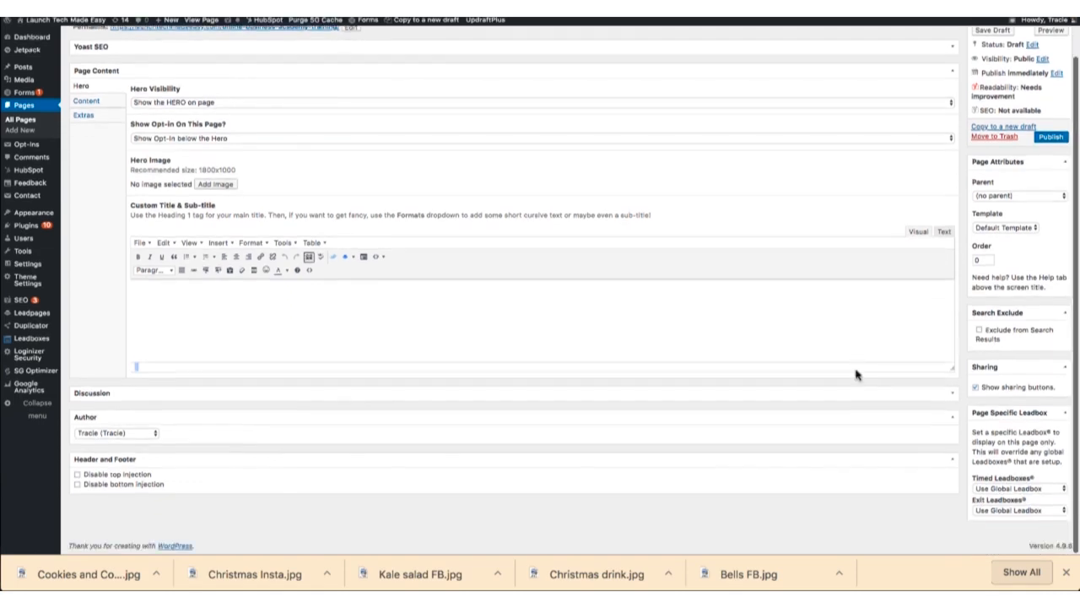
click(86, 101)
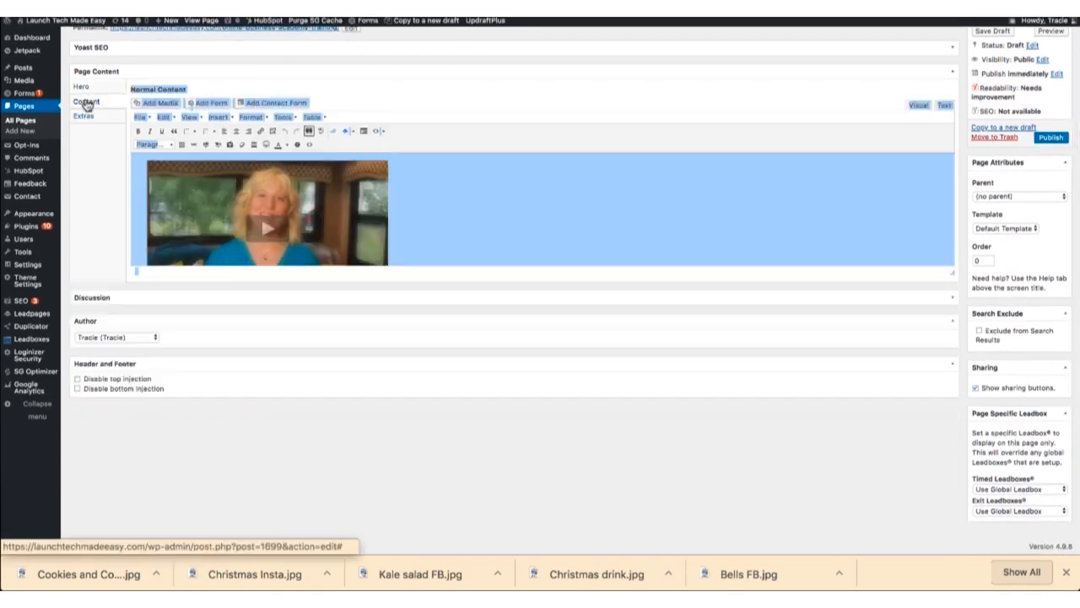
click(776, 256)
drag(952, 273, 939, 371)
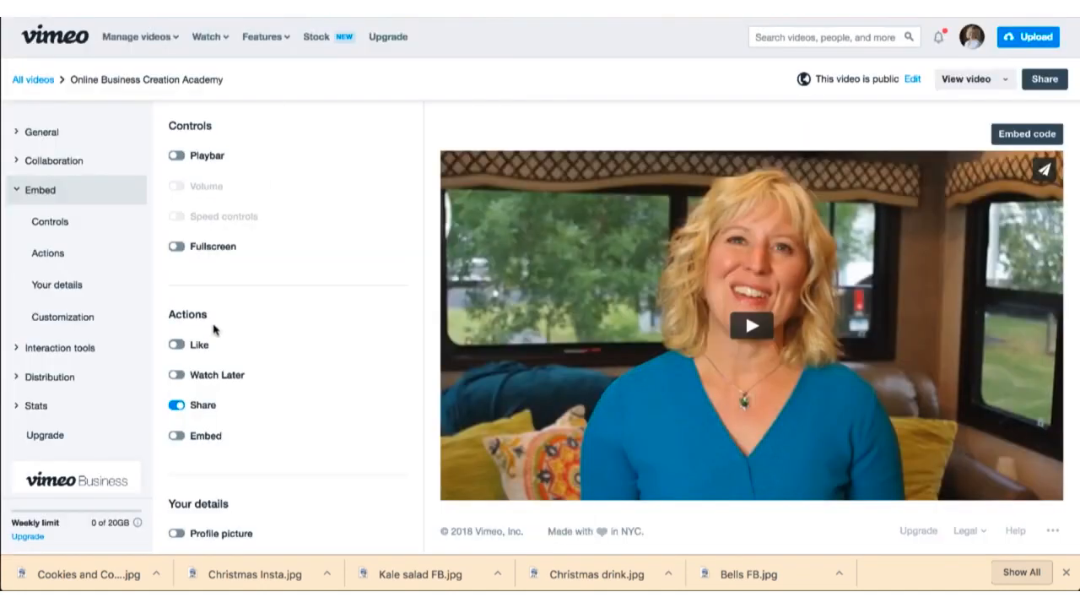
Step: Turn the Vimeo player's playbar back on, save the change, and review the remaining embed settings
click(176, 156)
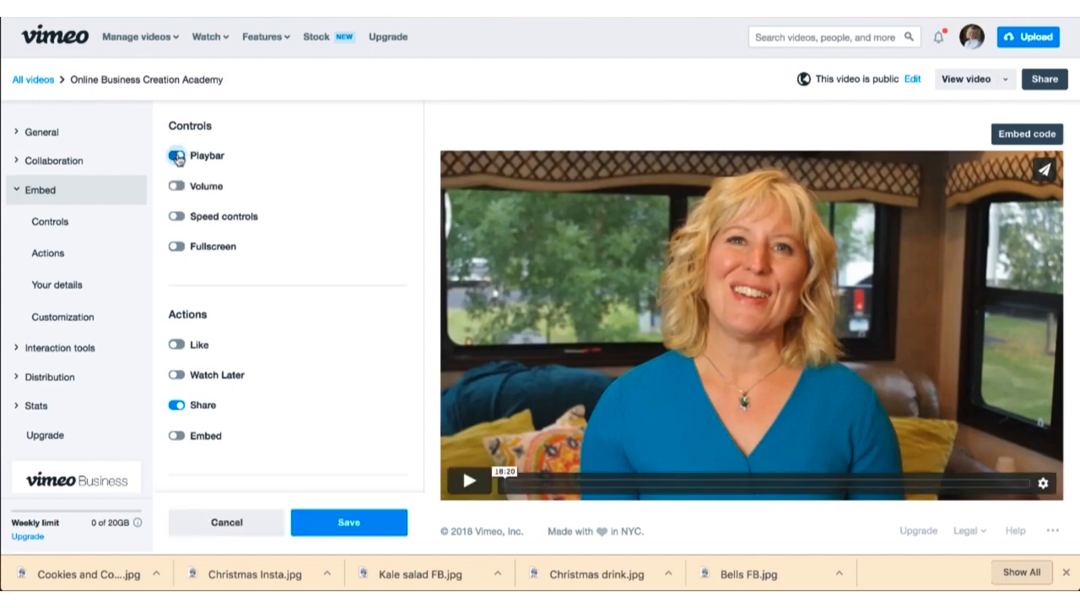
click(354, 521)
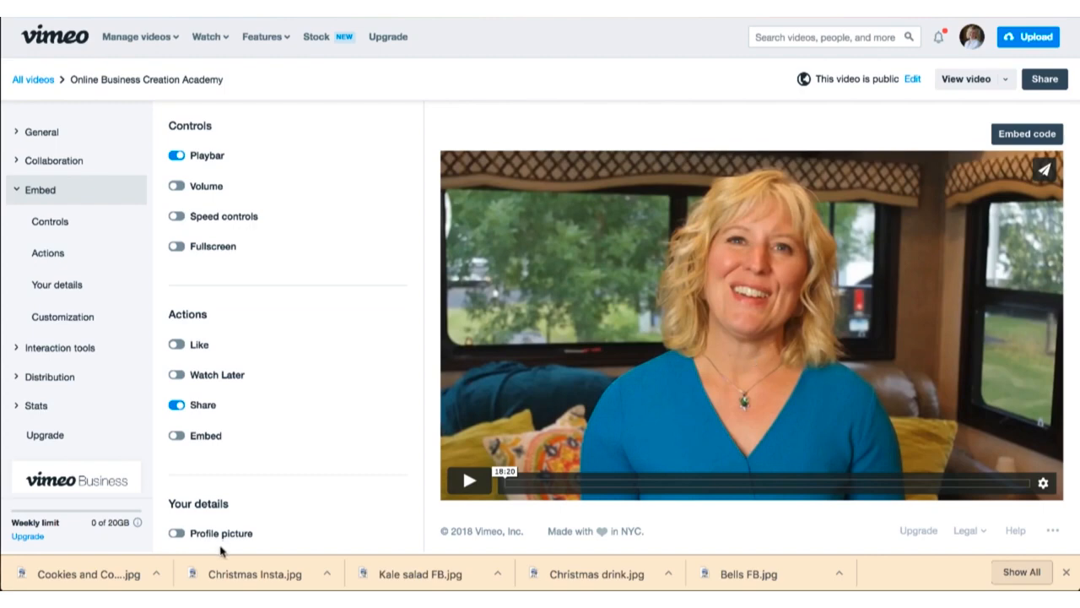
scroll(218, 489, down, 3)
scroll(278, 460, up, 1)
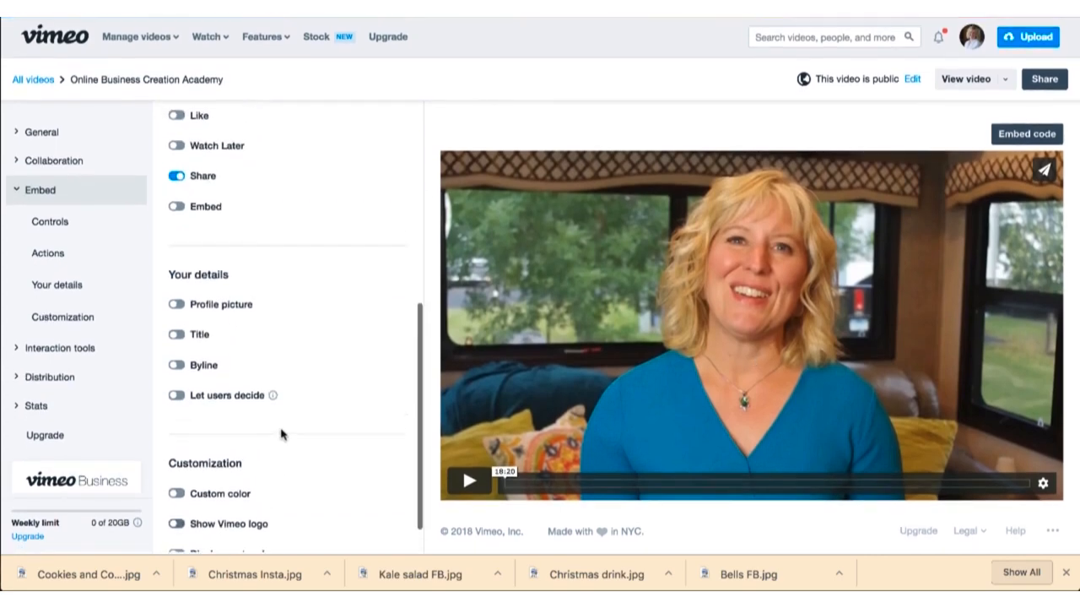
scroll(312, 338, up, 5)
scroll(312, 339, down, 5)
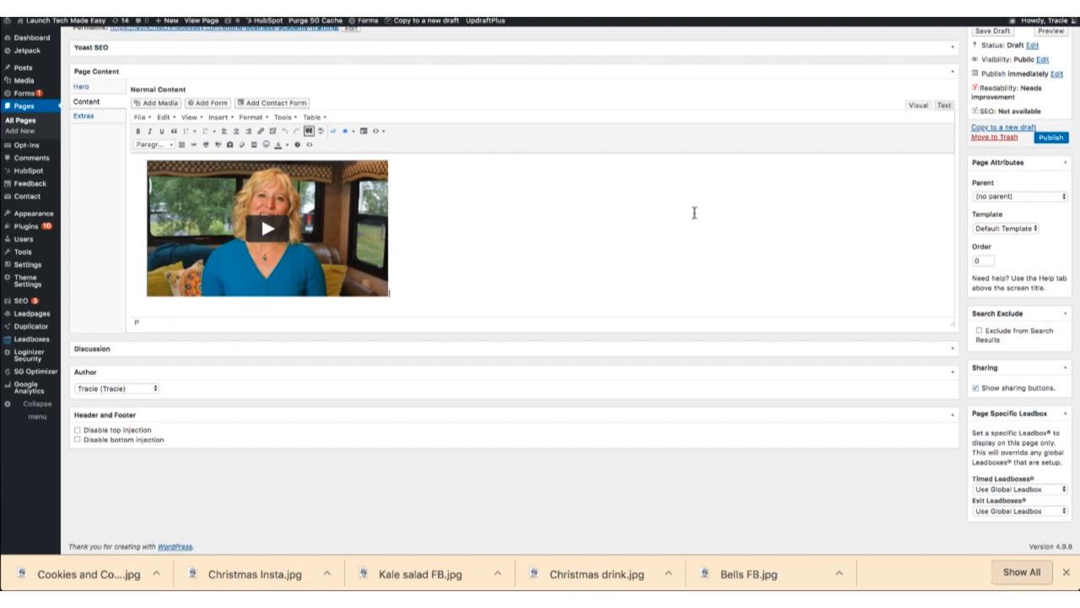
Step: Publish the WordPress page and open its live version from the permalink
scroll(770, 230, up, 1)
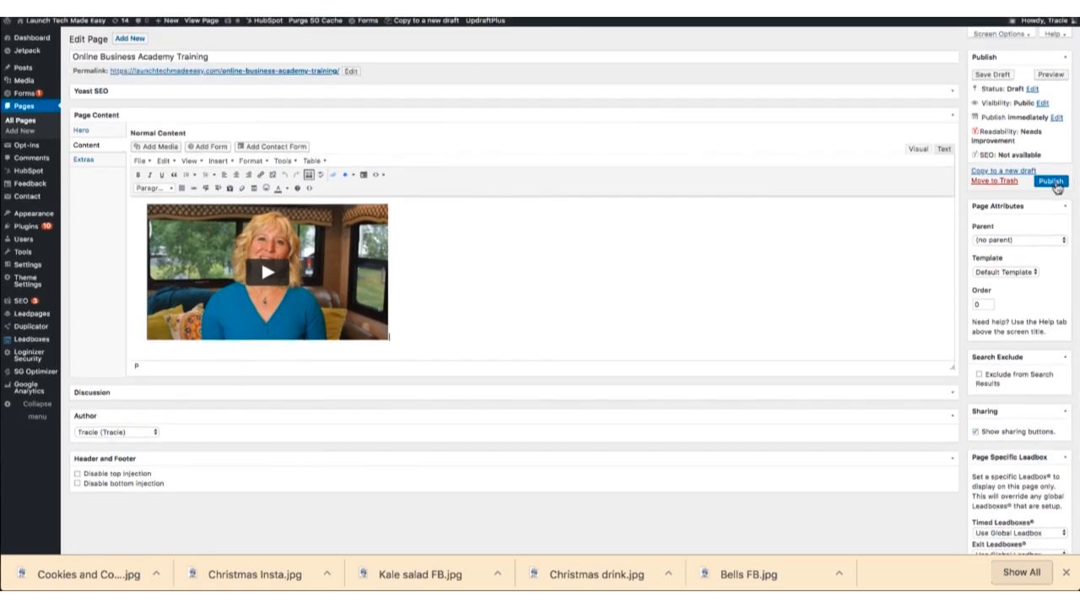
click(1057, 183)
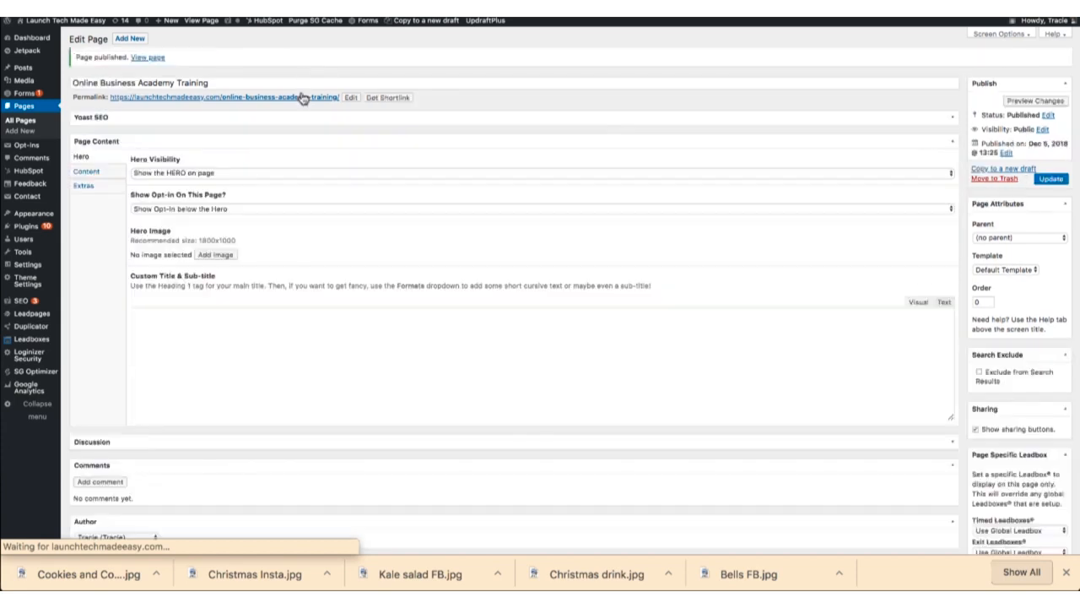
click(301, 102)
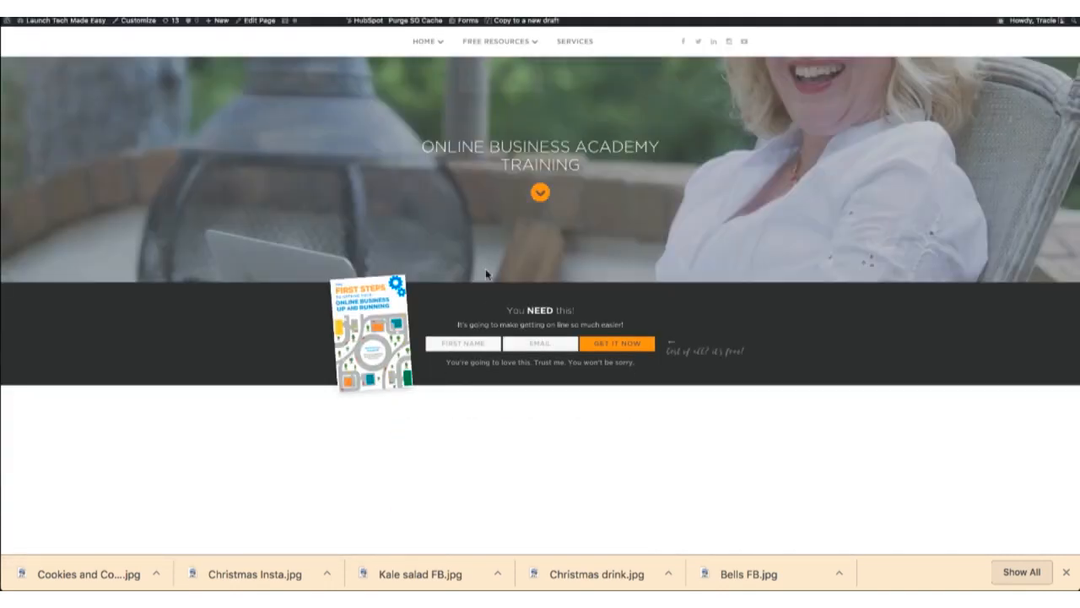
Step: Examine the embedded video on the live page and narrow the browser window to check the responsive layout
scroll(456, 451, down, 2)
scroll(455, 454, up, 2)
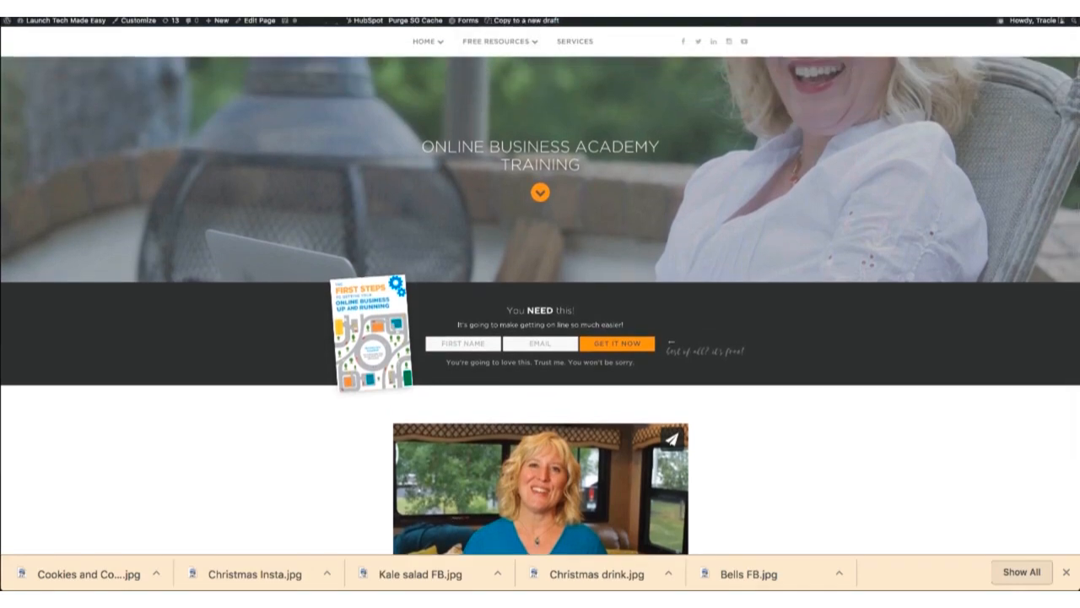
scroll(313, 417, down, 3)
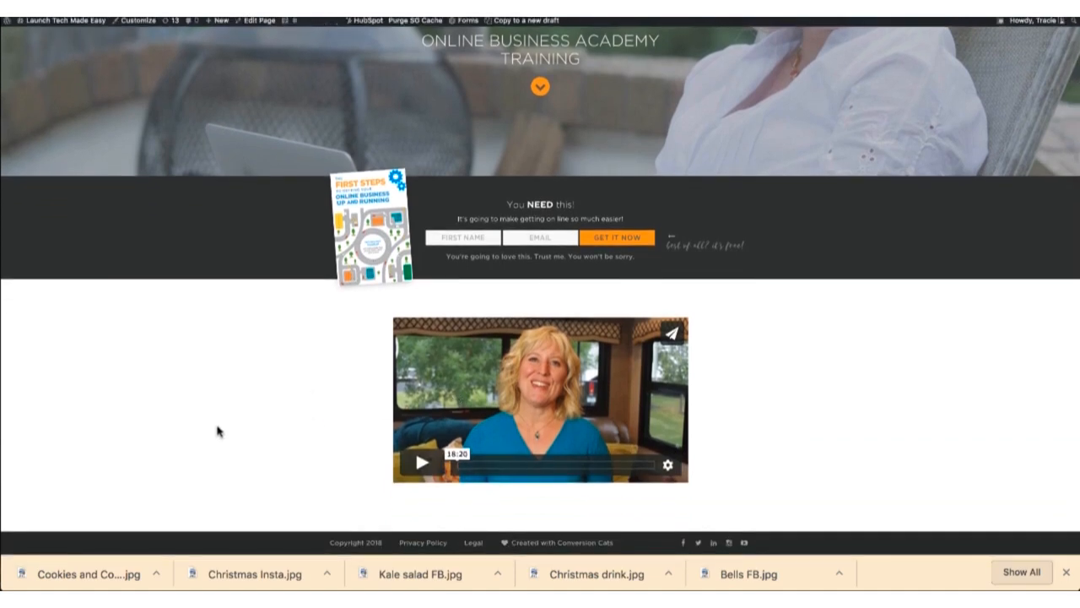
scroll(322, 273, up, 2)
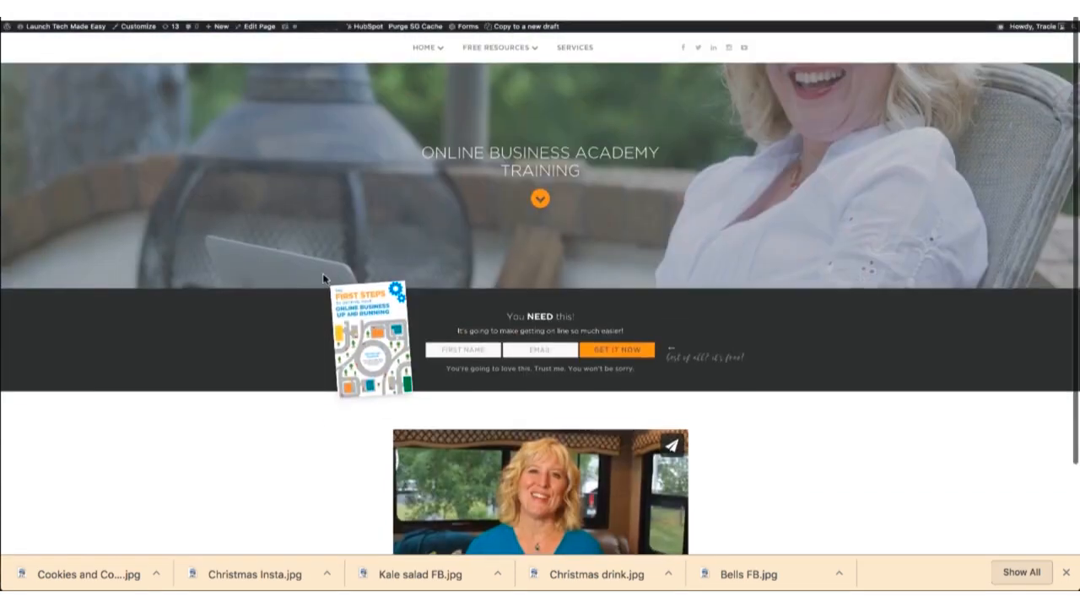
drag(1076, 588, 651, 587)
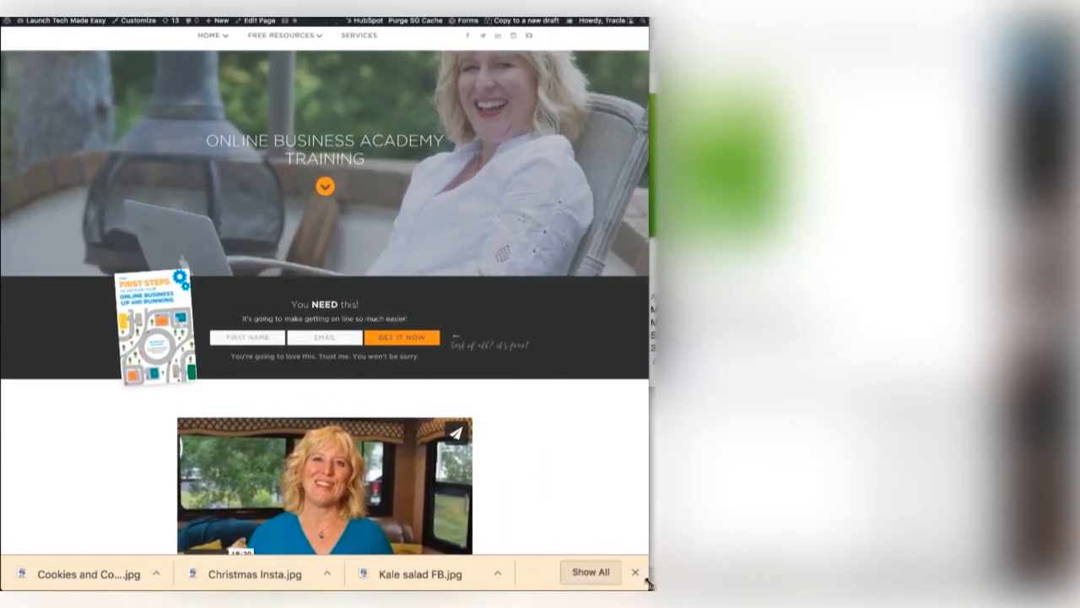